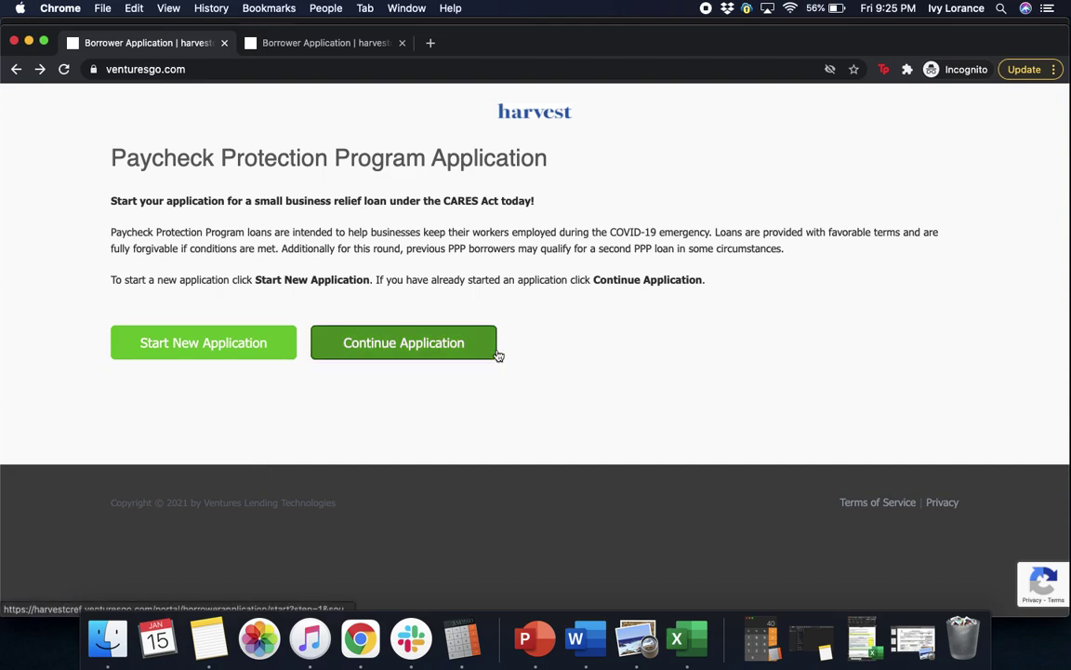
- Start a new application and switch to the tab with the full PPP application form
left_click(260, 344)
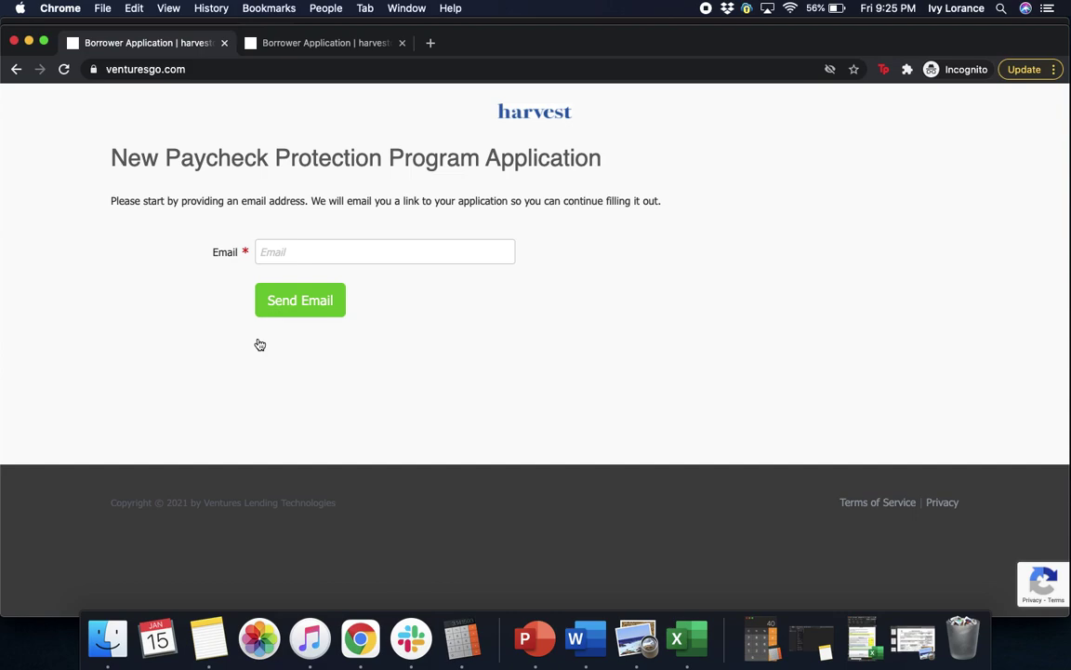
left_click(307, 49)
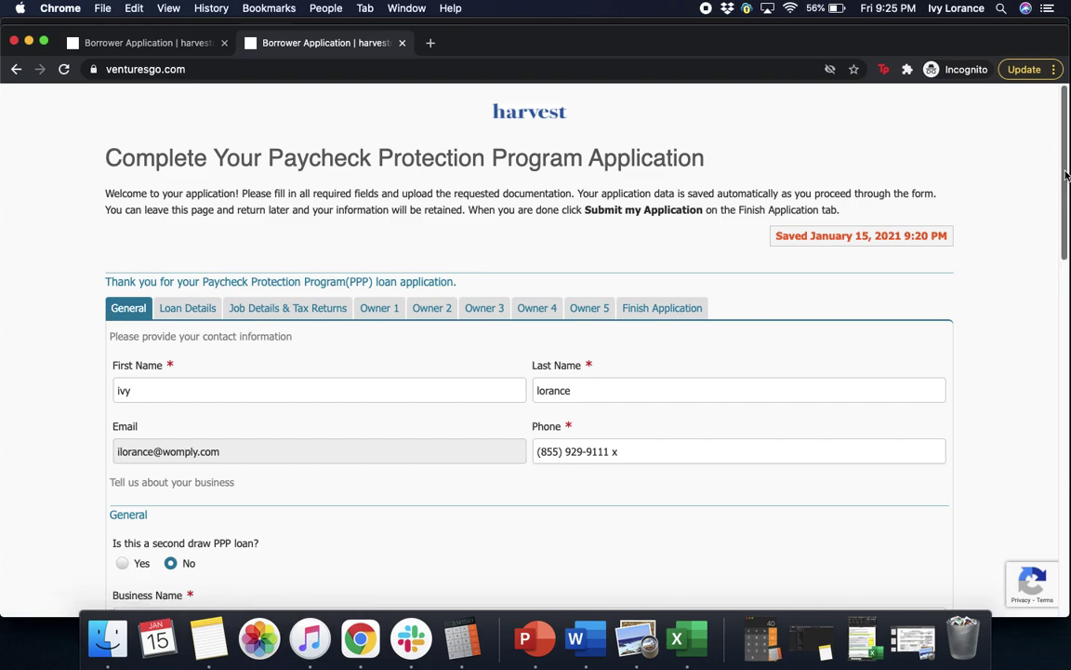
scroll(1066, 174, "down", 3)
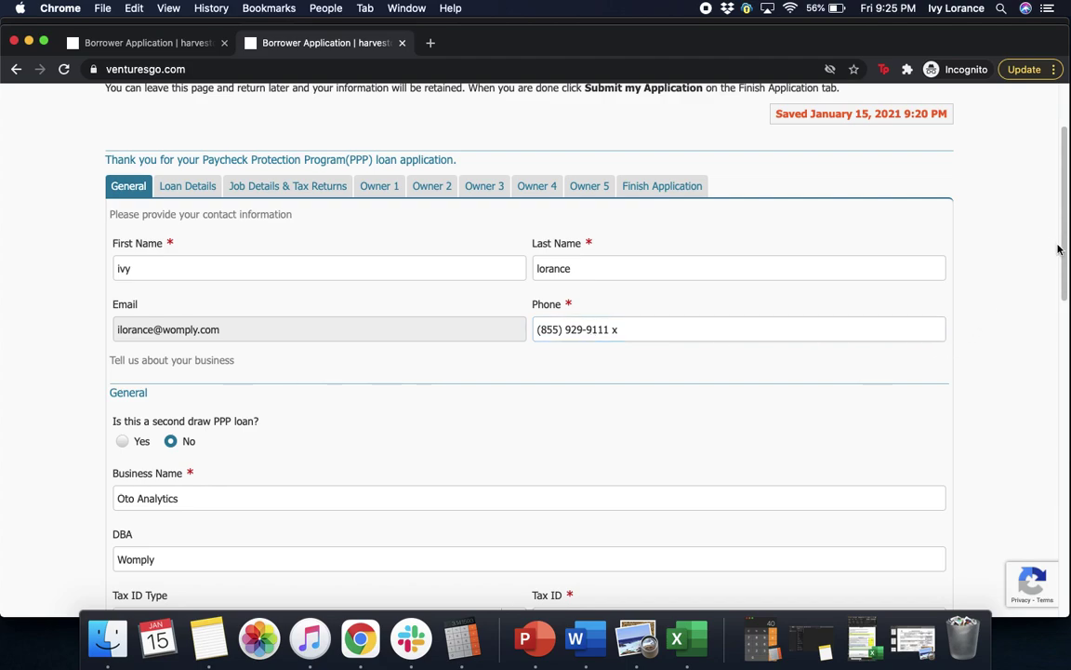
left_click_drag(1063, 265, 1063, 317)
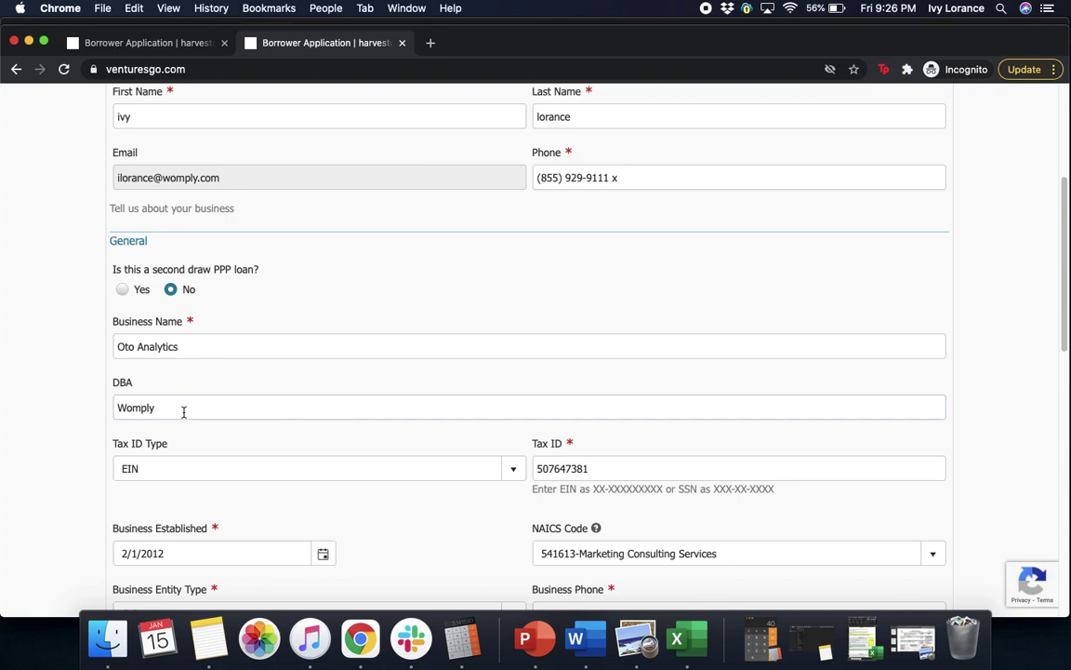
left_click(185, 477)
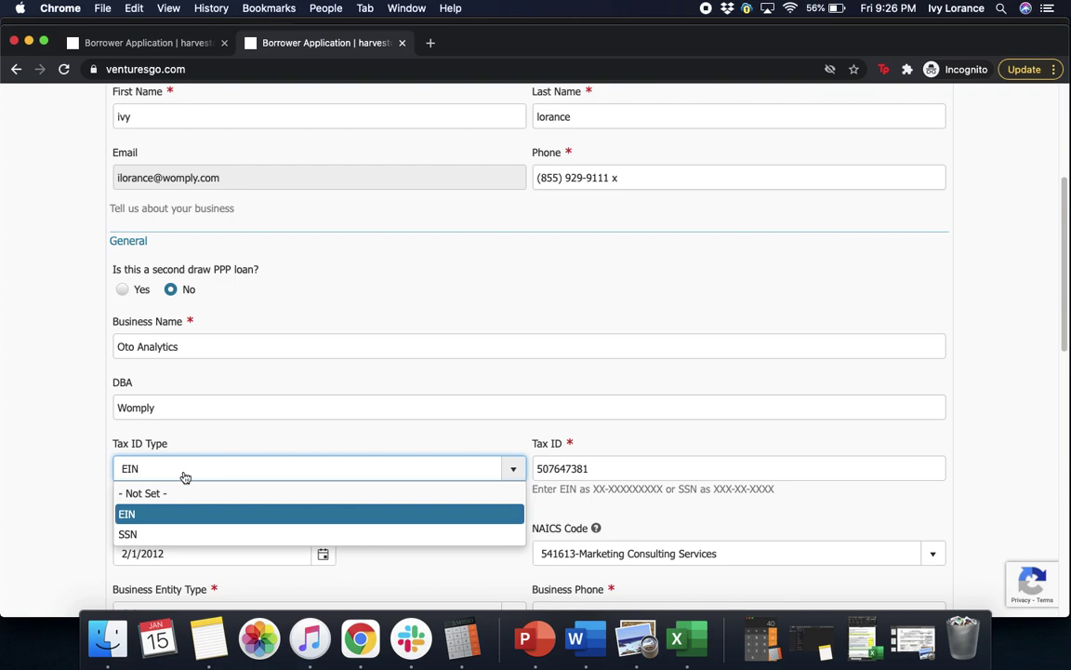
left_click(79, 442)
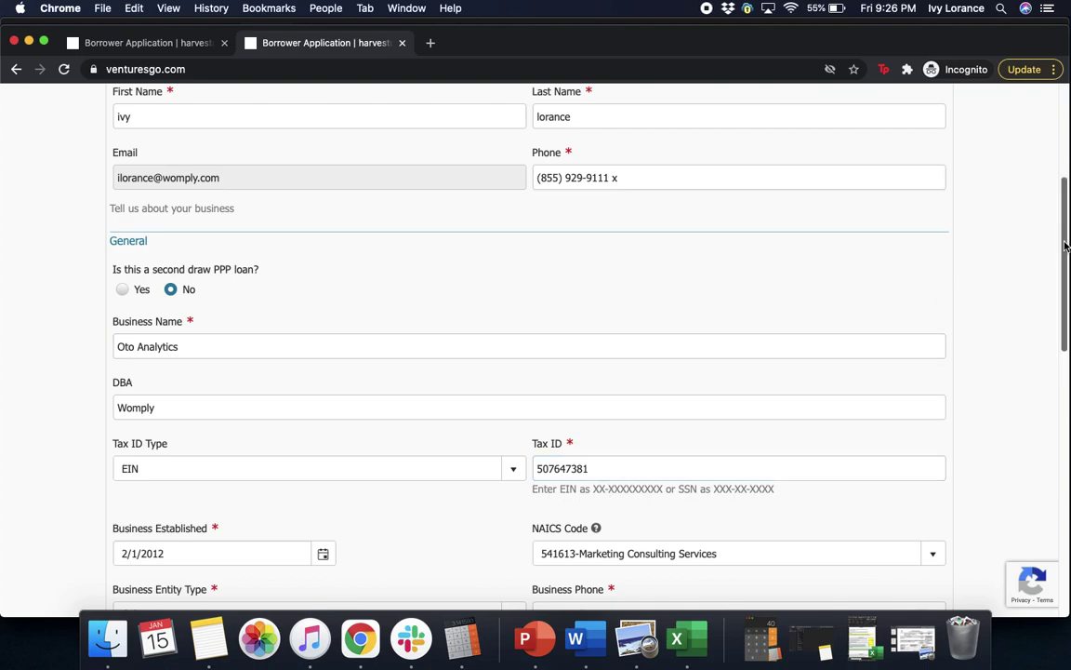
scroll(1067, 245, "down", 5)
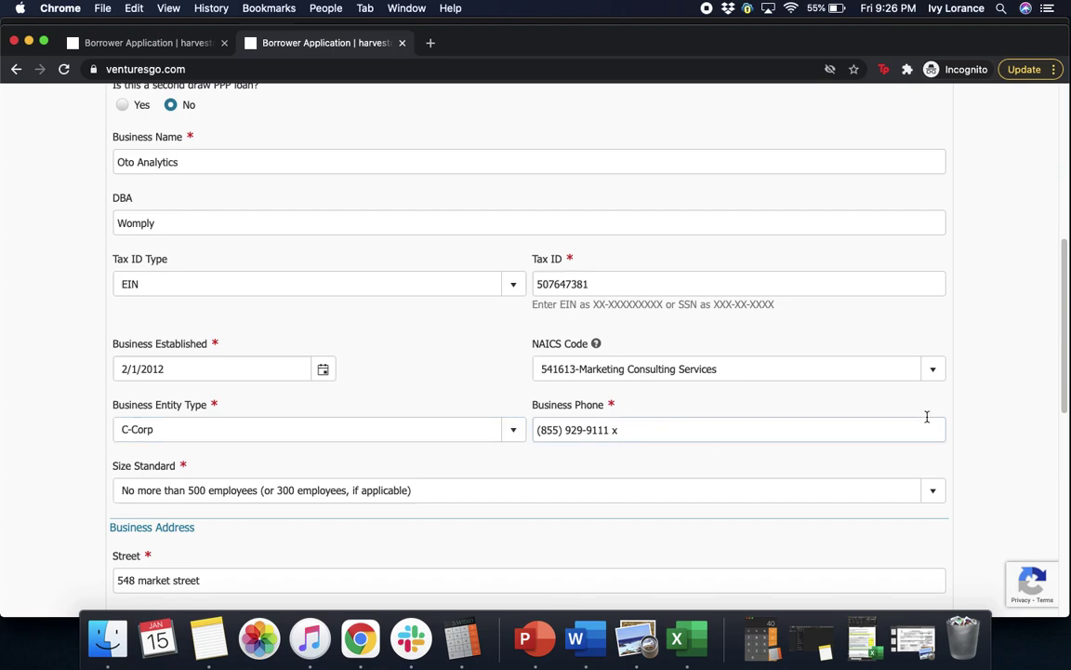
left_click_drag(1064, 354, 1066, 425)
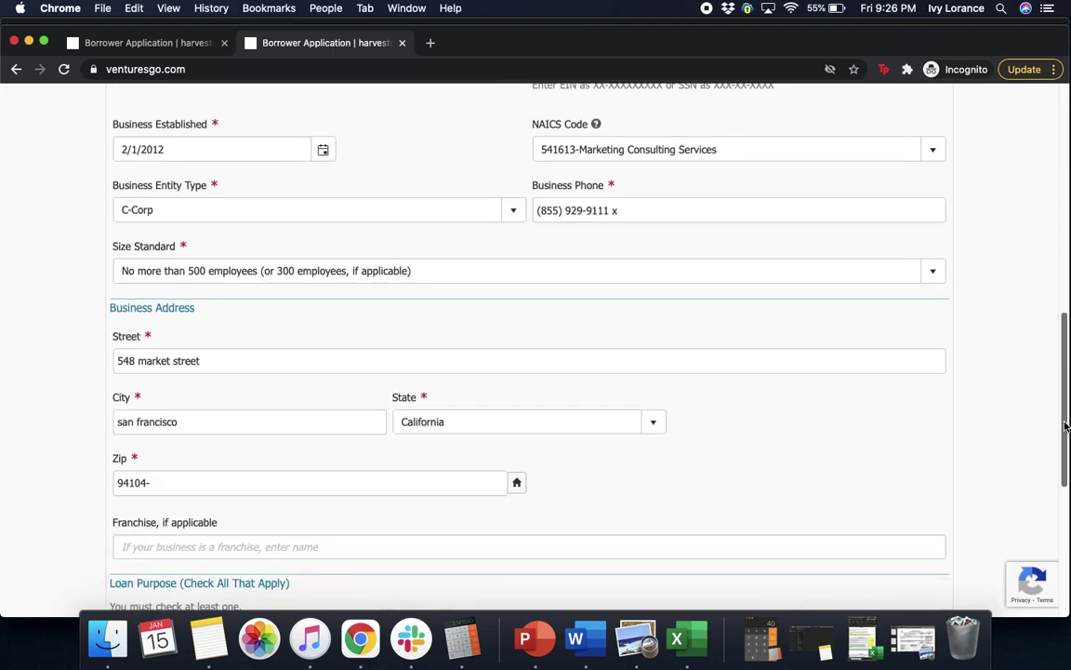
left_click(260, 277)
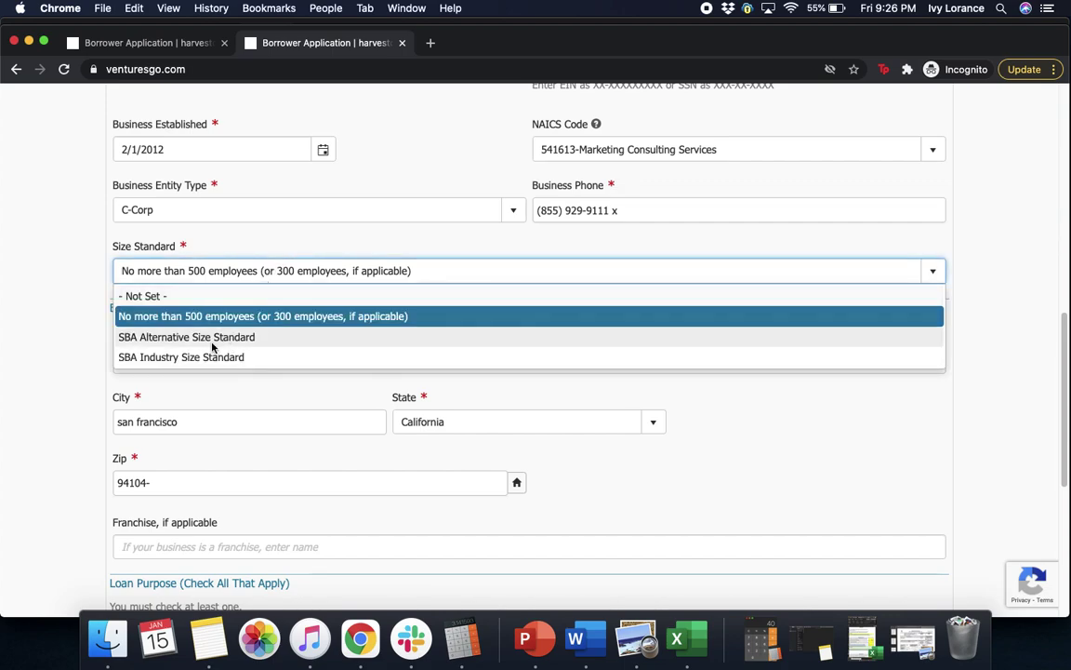
left_click(61, 367)
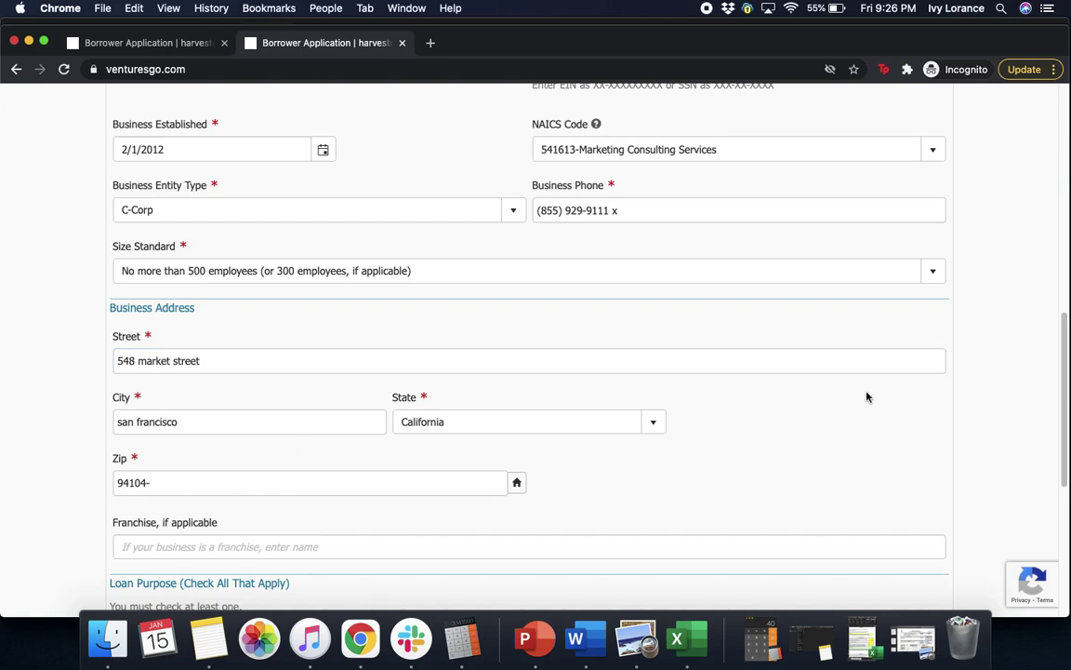
scroll(958, 349, "down", 5)
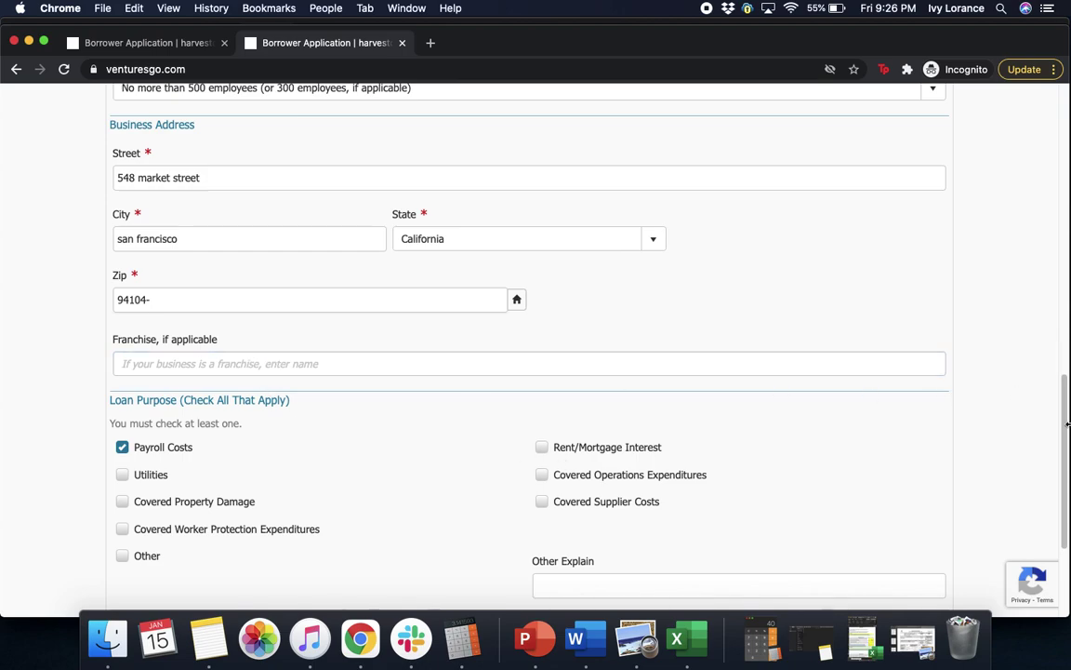
left_click_drag(1067, 424, 1067, 486)
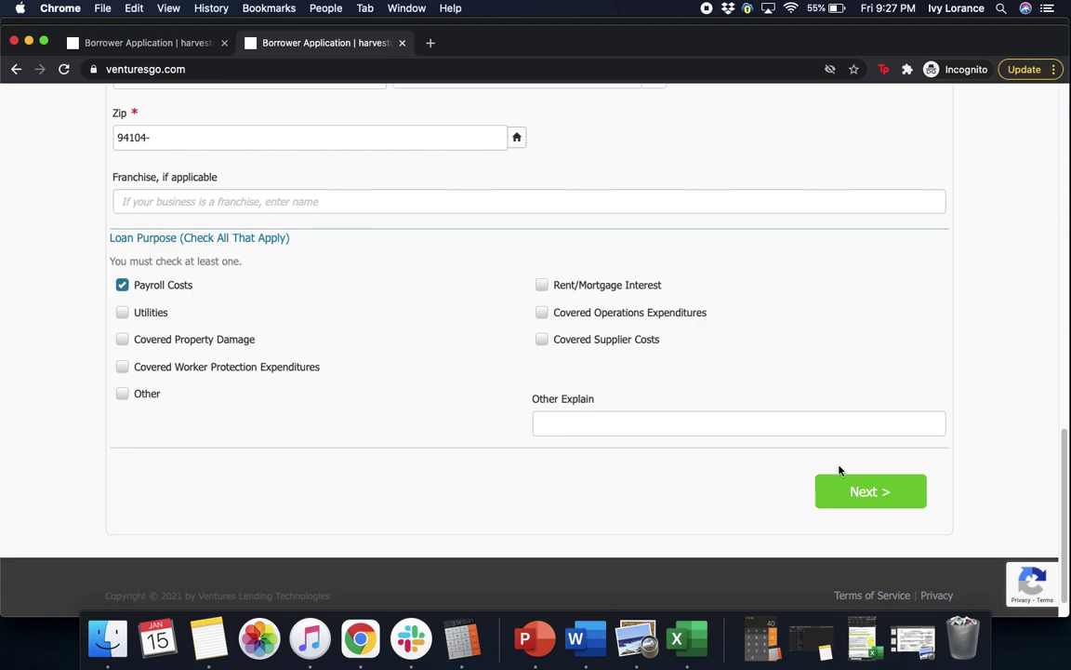
- Advance to Loan Details and confirm PPP-Borrower-Application-Form.pdf (831 KB) is uploaded
left_click(875, 500)
left_click(884, 492)
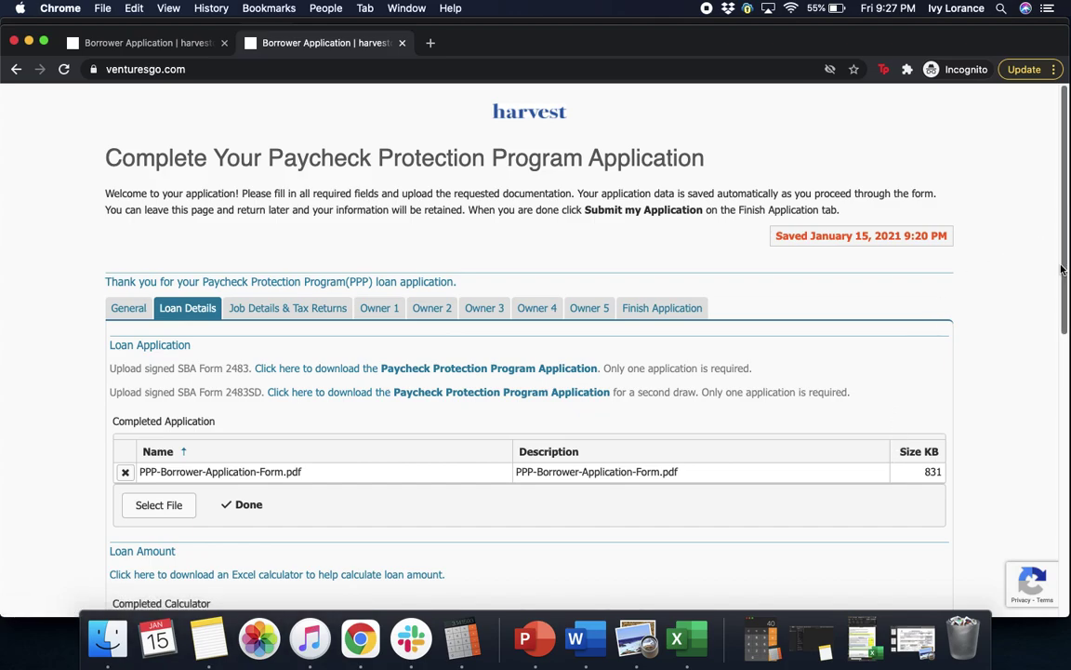
left_click_drag(1062, 269, 1065, 314)
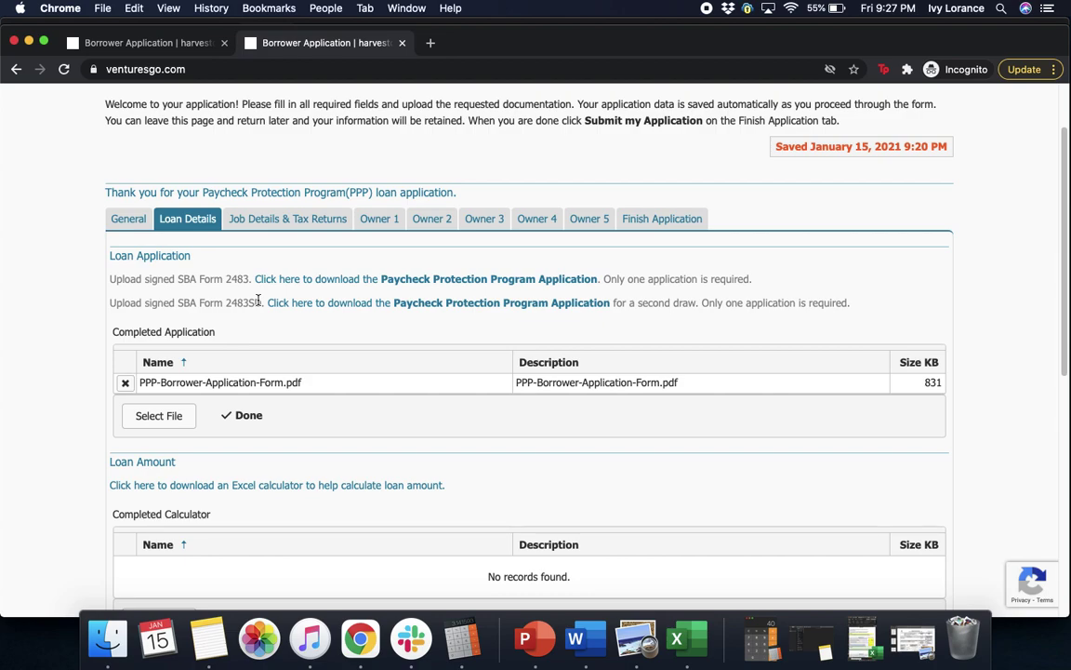
- Review PPP-Borrower-Application-Form.pdf page 1: $20000 payroll, $50000 loan, 250 employees
left_click(640, 643)
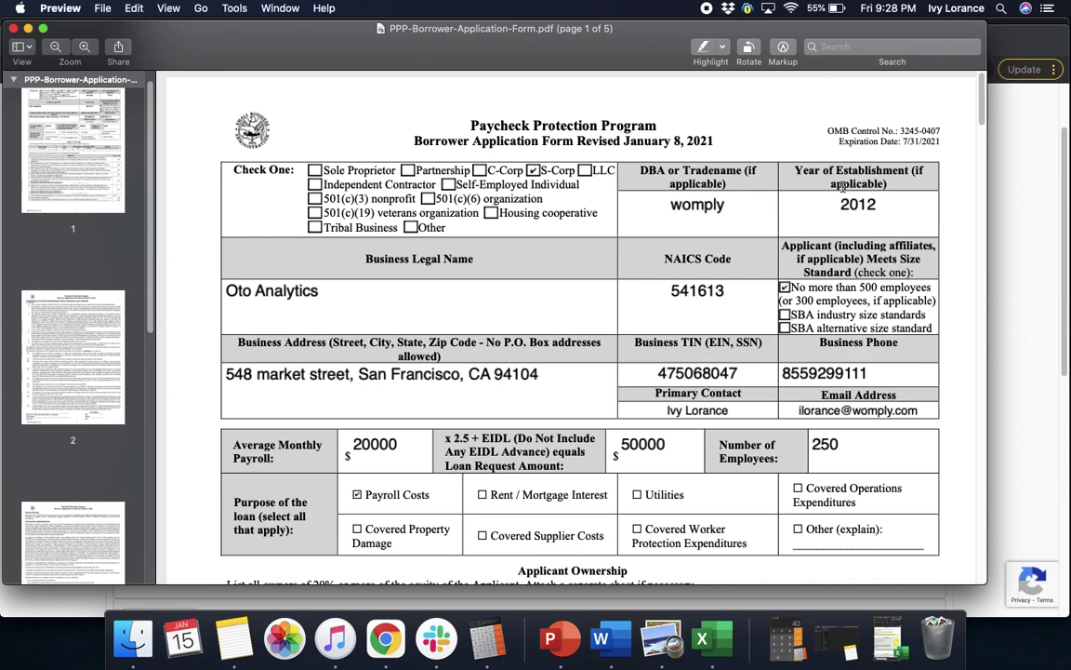
left_click(470, 307)
left_click_drag(981, 113, 981, 129)
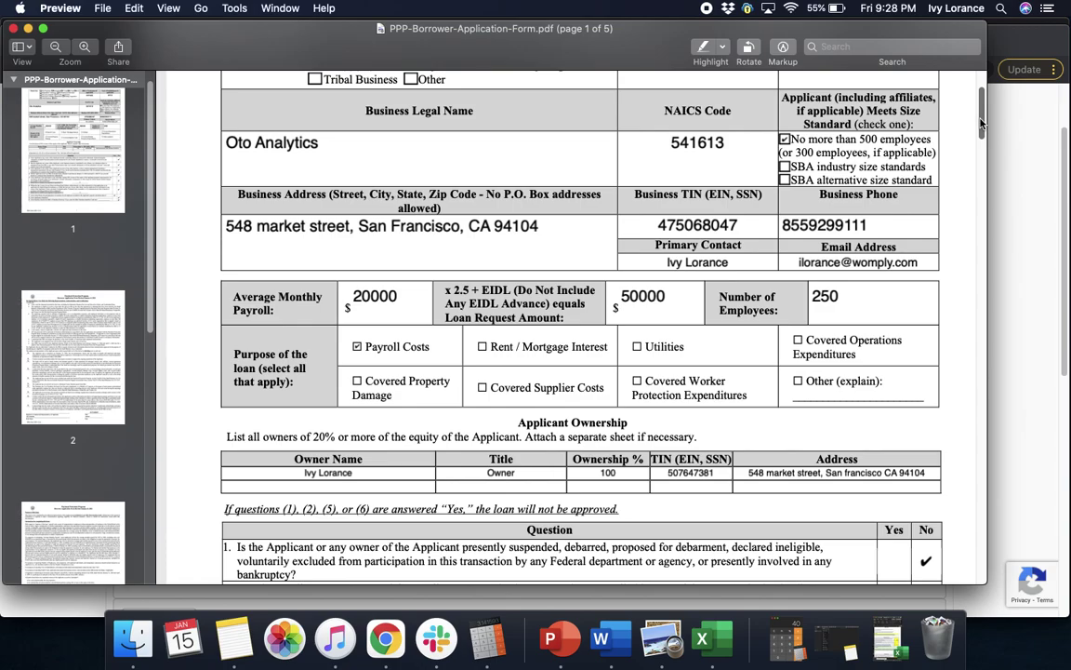
left_click_drag(982, 123, 986, 154)
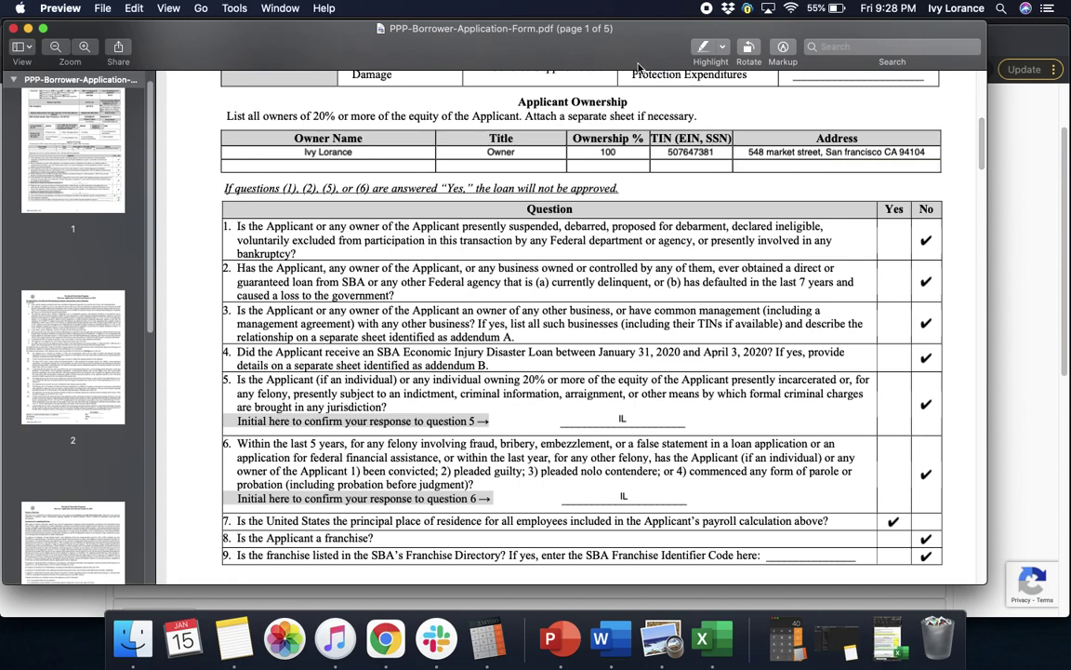
left_click(344, 151)
scroll(980, 153, "down", 3)
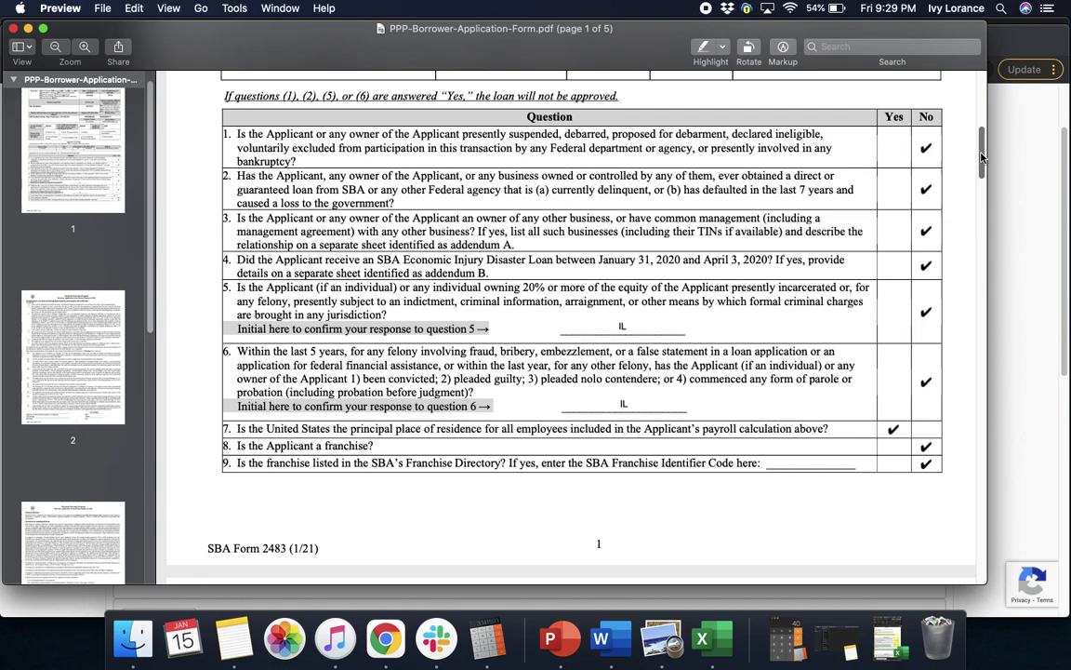
scroll(983, 164, "down", 2)
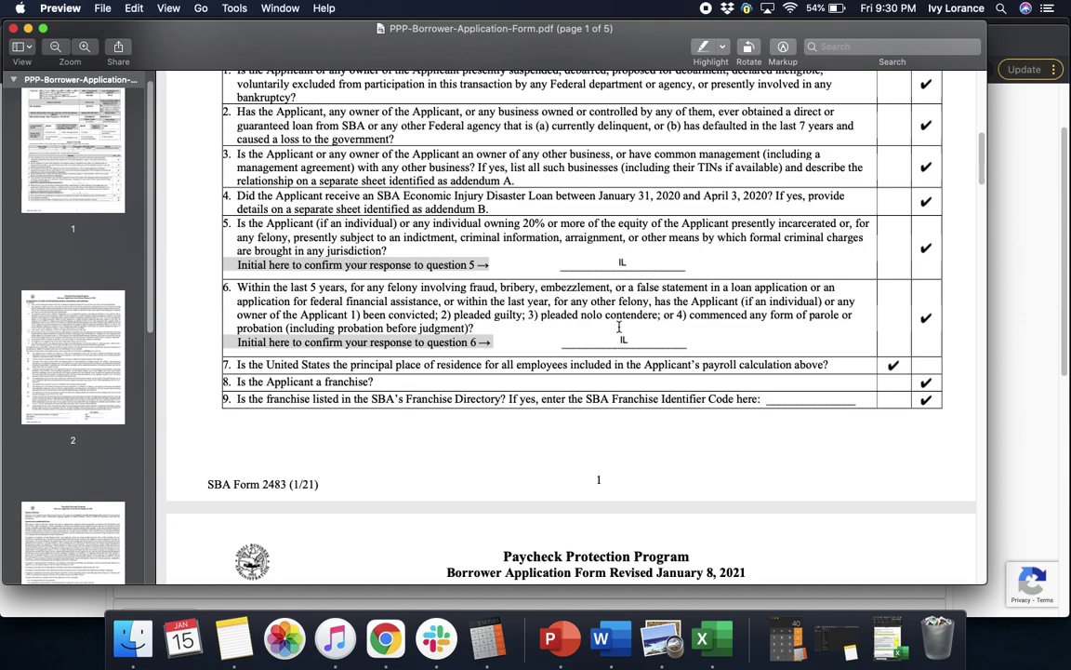
left_click(613, 339)
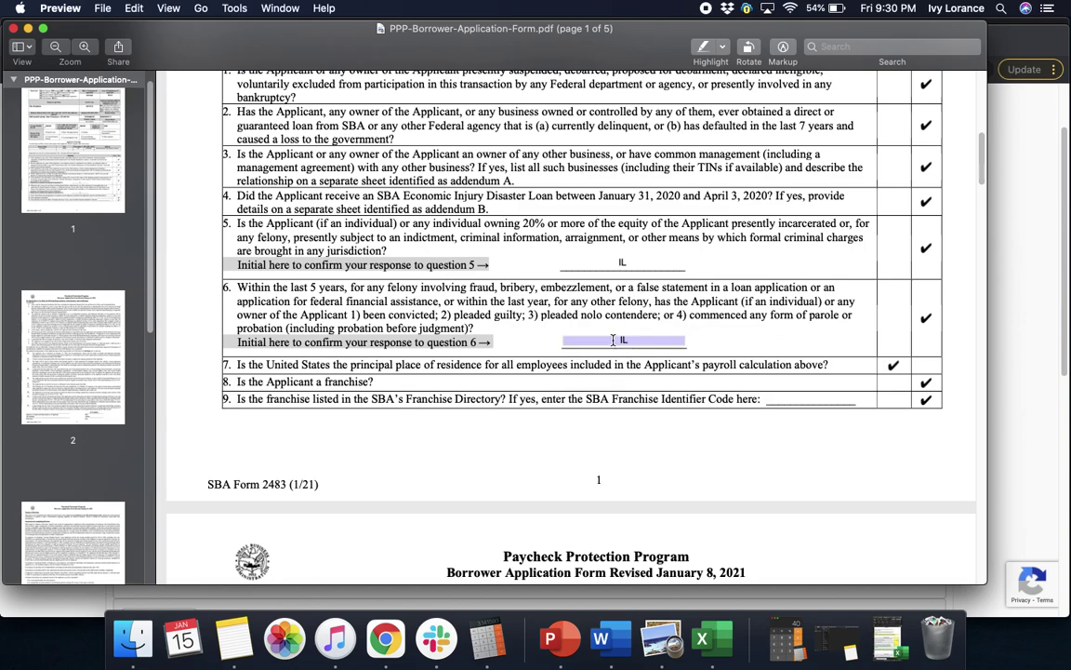
left_click(552, 306)
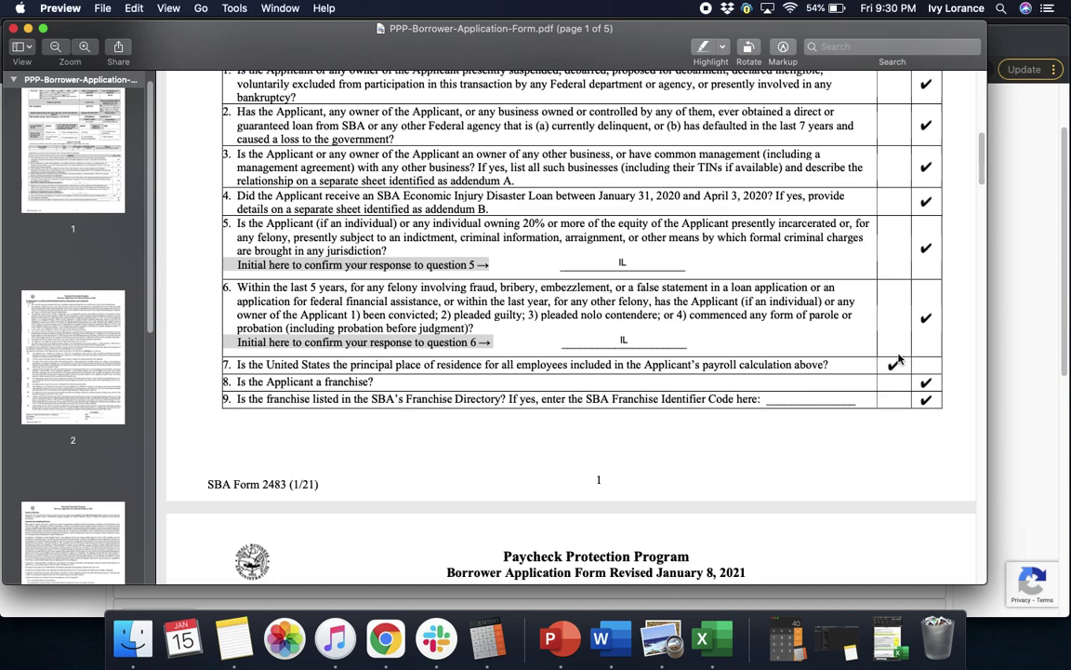
left_click(927, 369)
left_click(784, 401)
left_click_drag(980, 170, 980, 206)
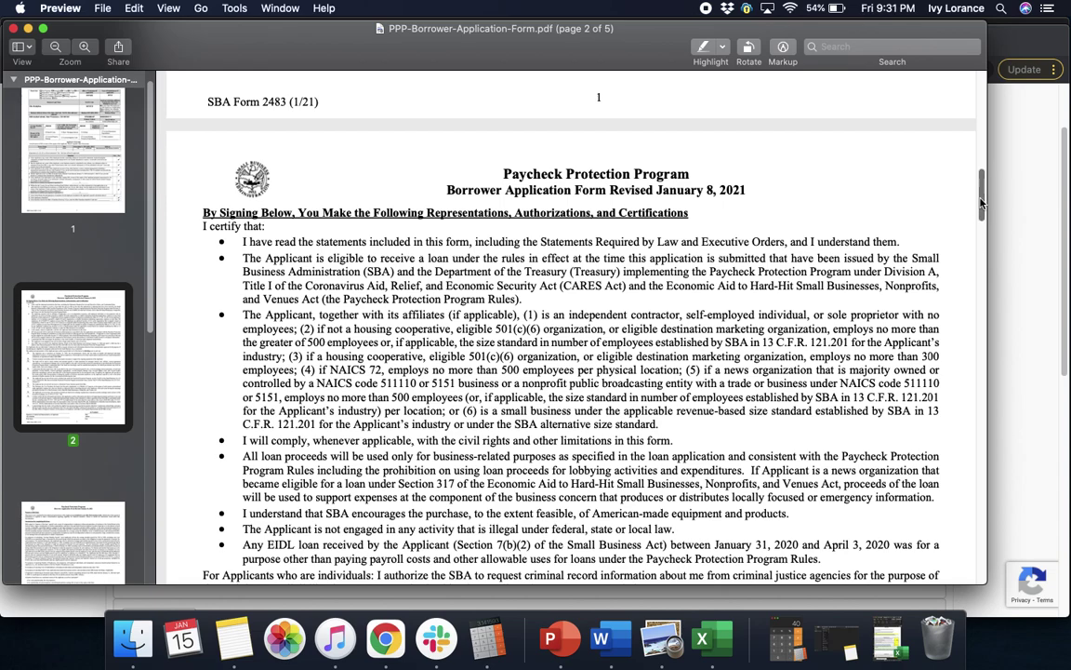
left_click_drag(979, 205, 982, 233)
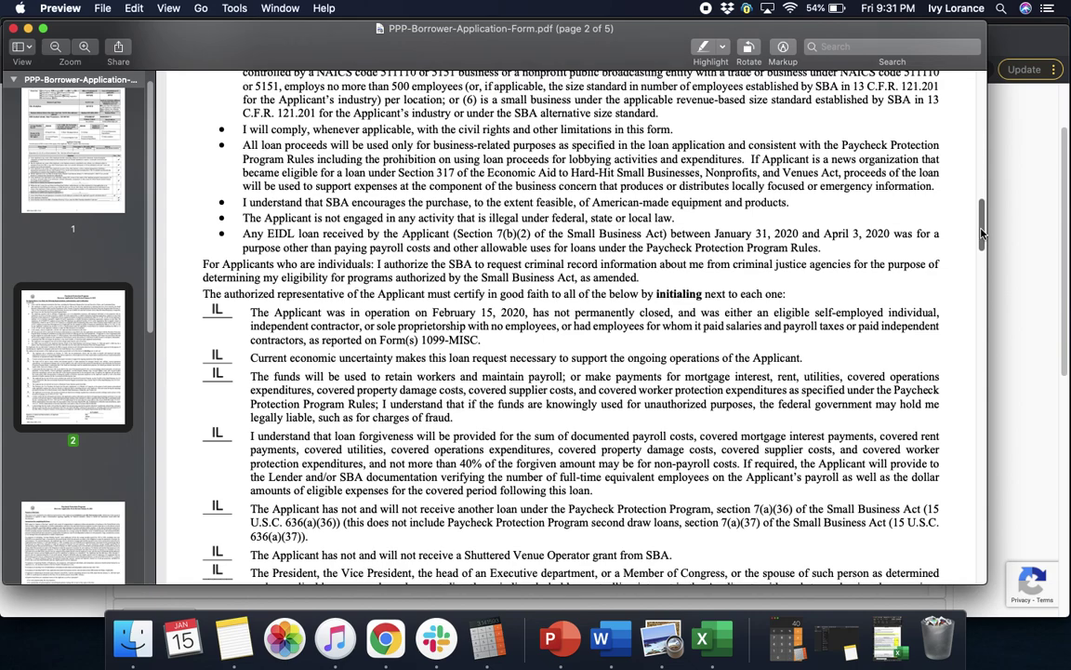
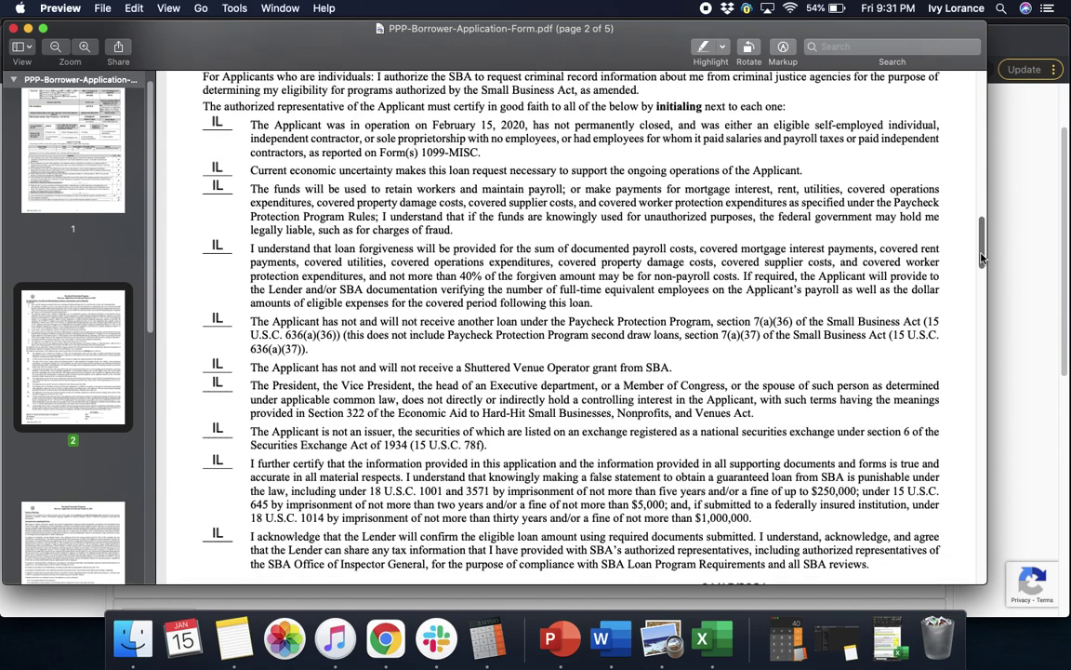
- Scroll through pages 2–5 of the borrower application form to check the entries
scroll(981, 257, "up", 1)
left_click_drag(981, 249, 981, 268)
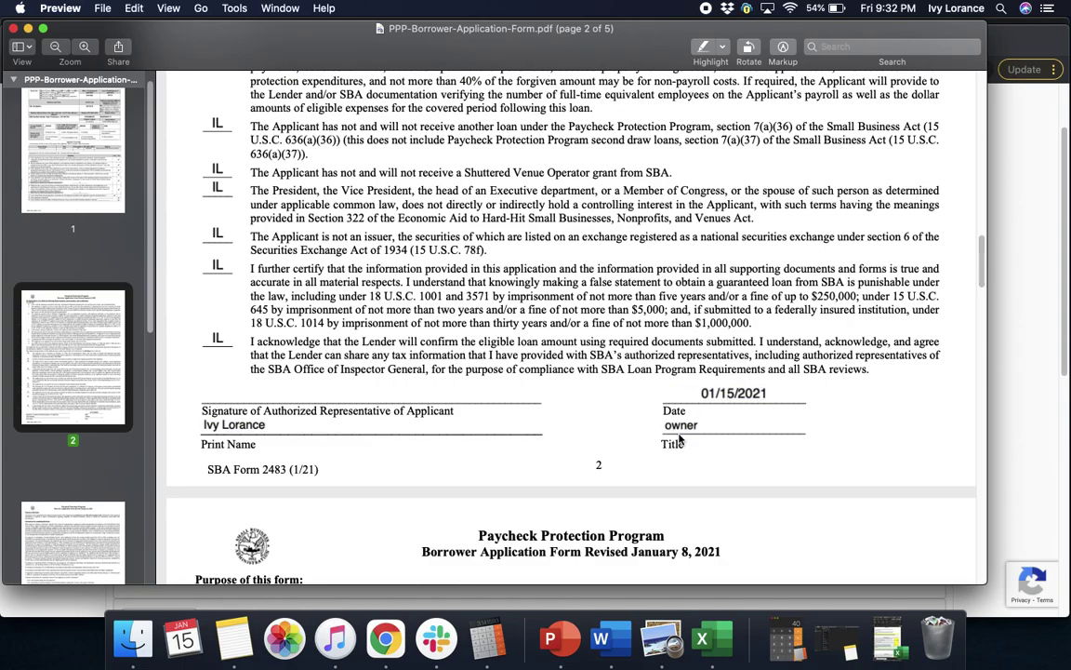
left_click_drag(982, 269, 980, 318)
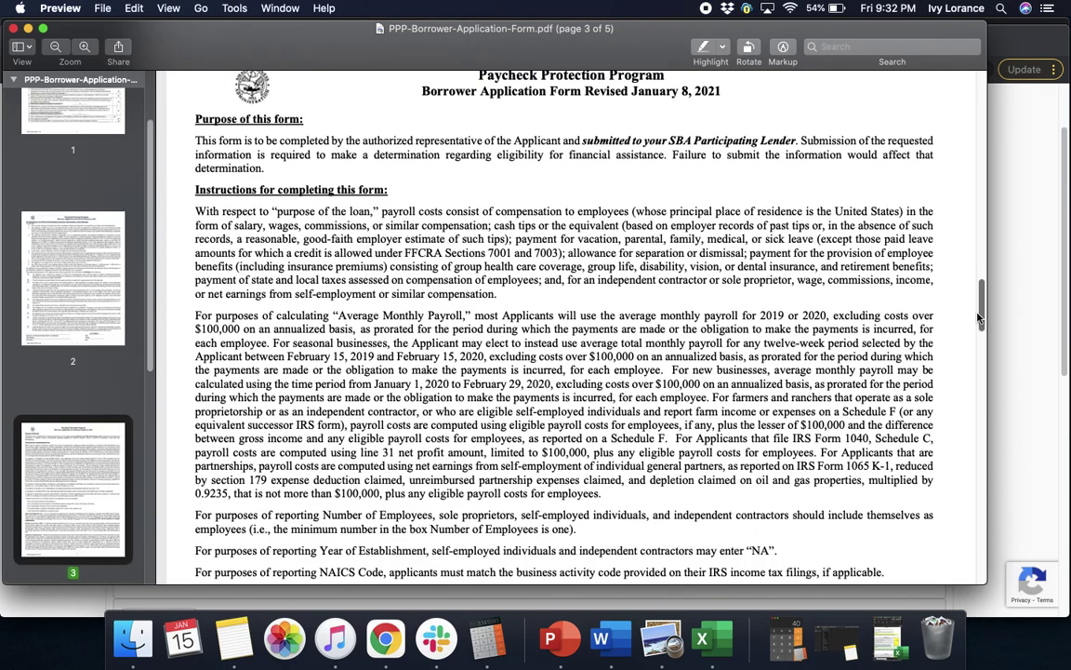
left_click_drag(981, 319, 983, 518)
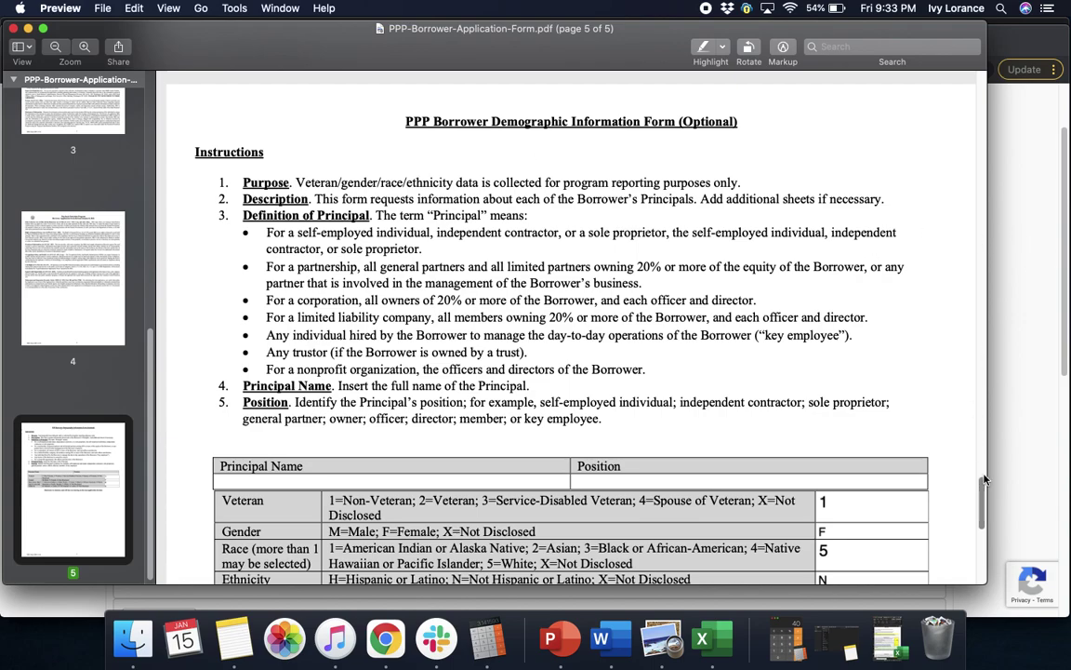
scroll(978, 526, "down", 5)
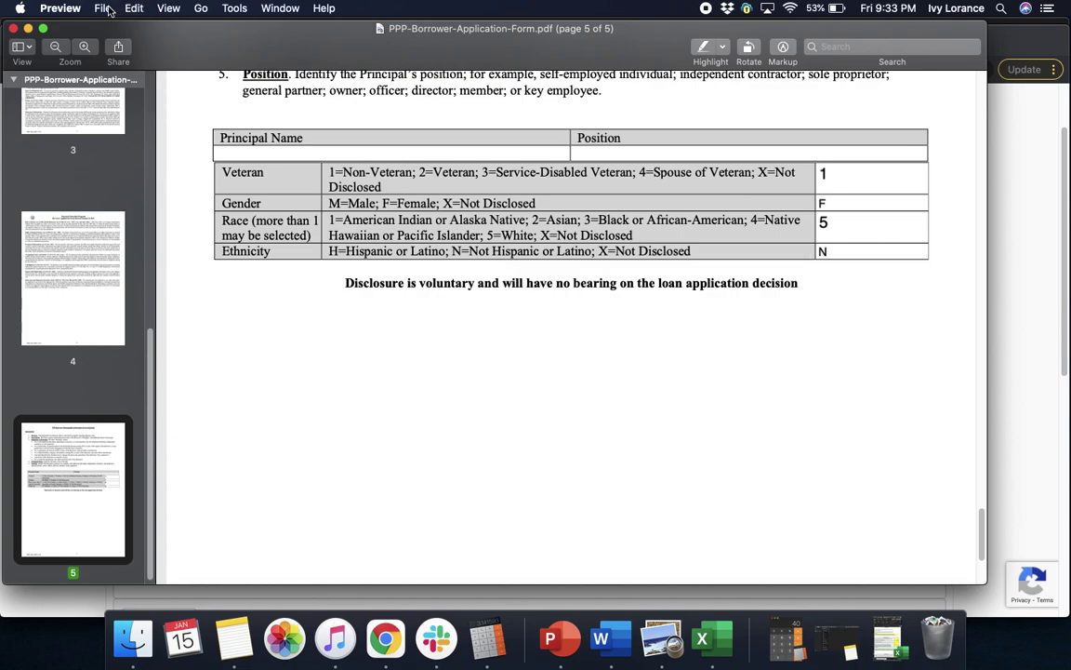
- Save the filled-in PPP-Borrower-Application-Form with File > Save and minimise Preview
left_click(109, 10)
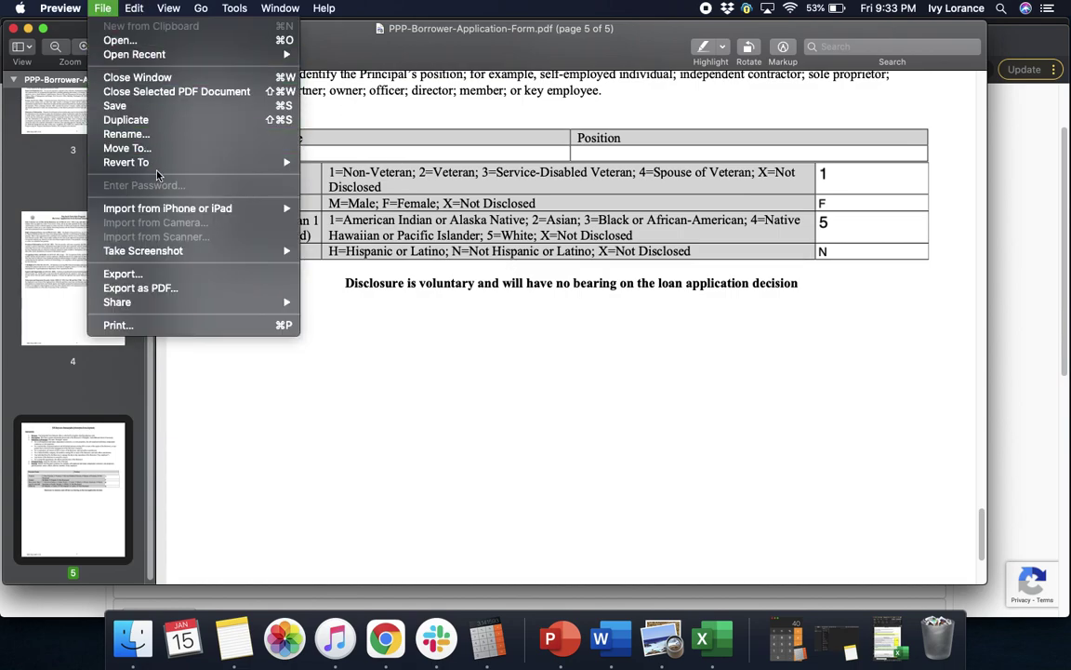
left_click(152, 109)
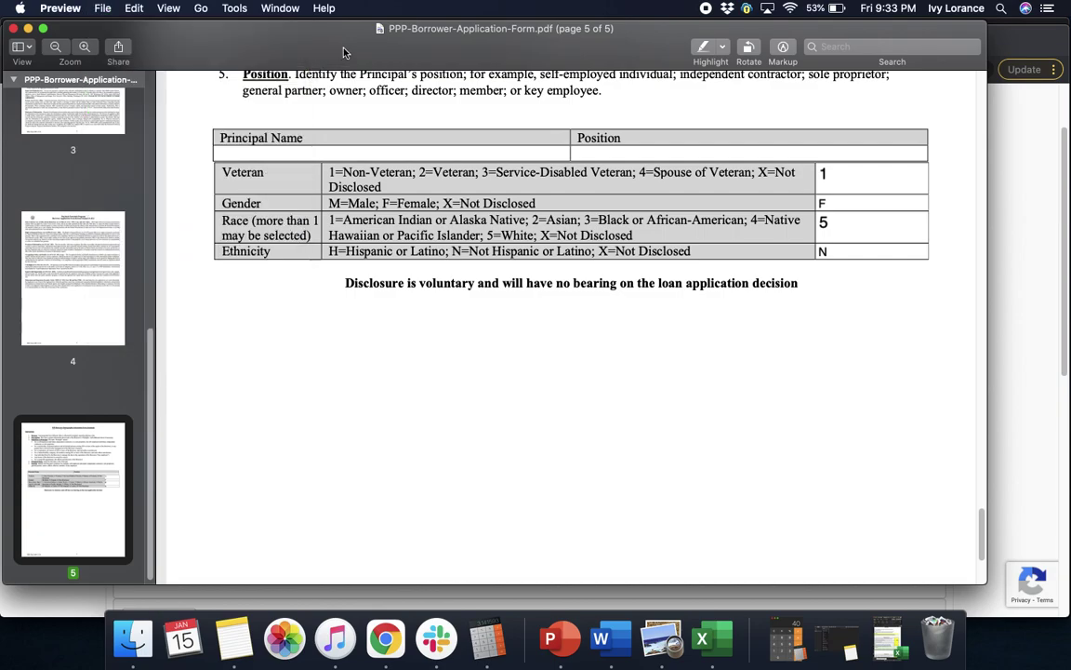
left_click(28, 29)
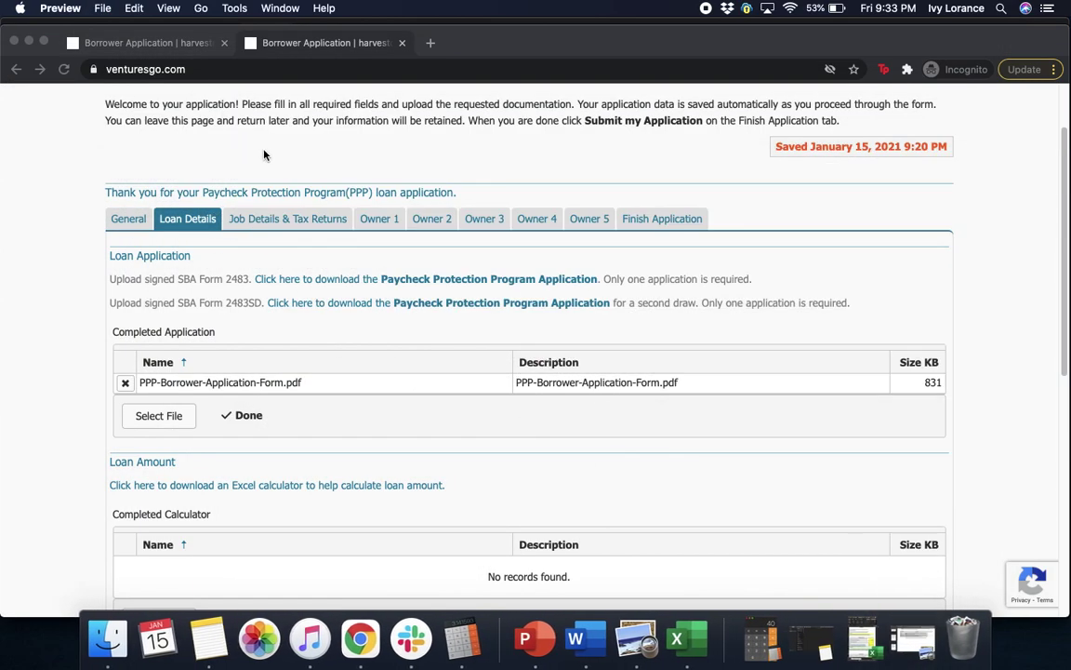
- Cancel a file upload, scroll down to Average Monthly Payroll, and restore the Excel calculator
left_click(176, 424)
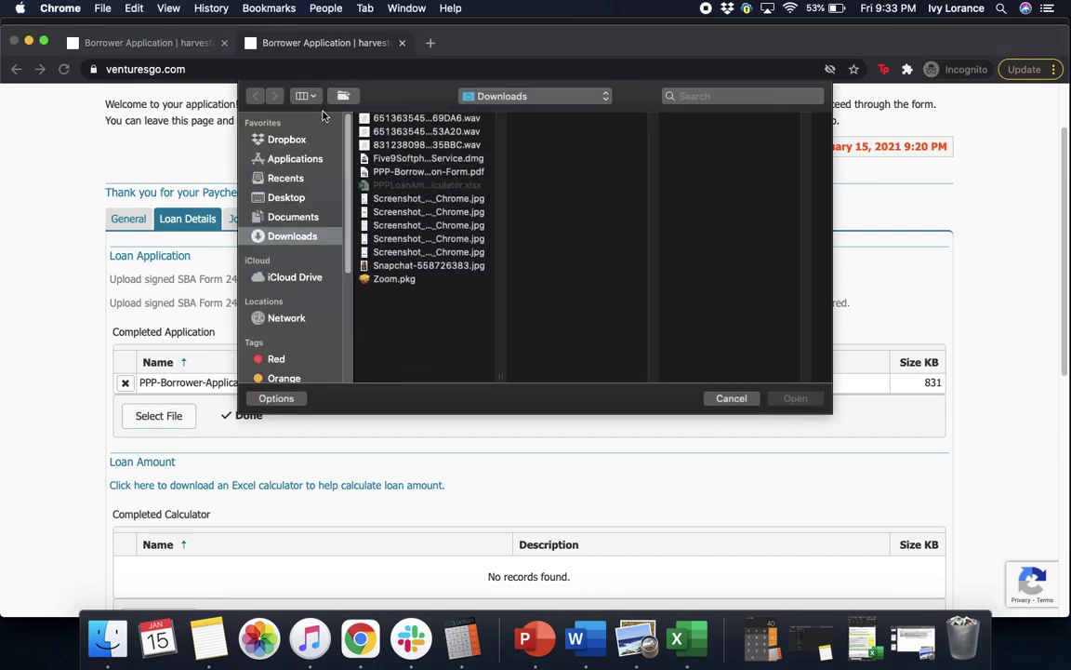
left_click(731, 398)
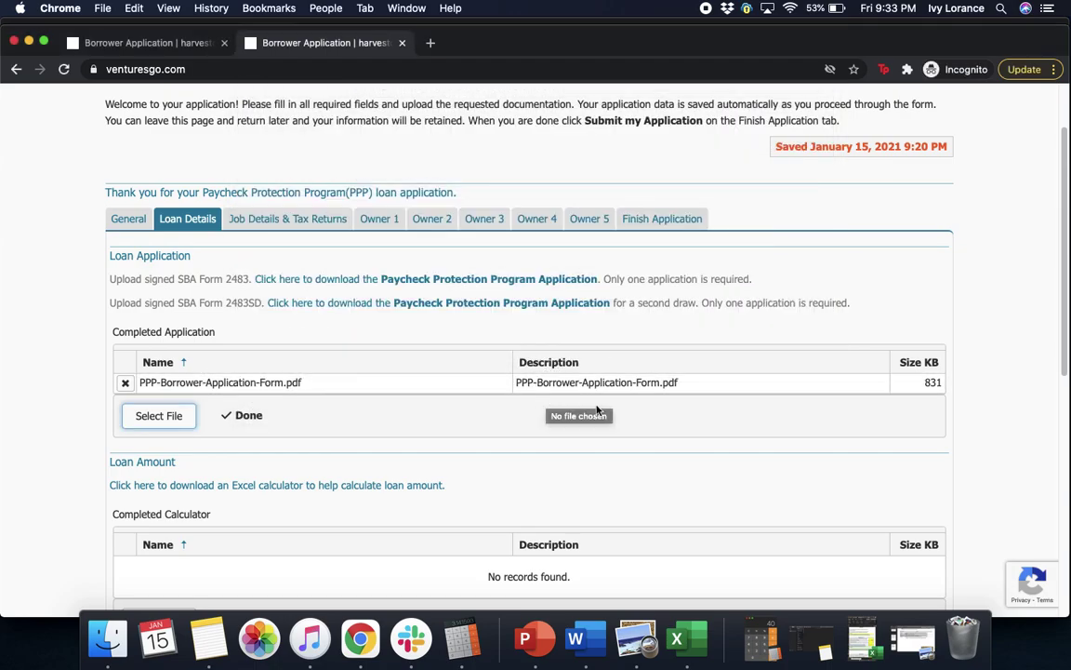
scroll(1066, 312, "down", 3)
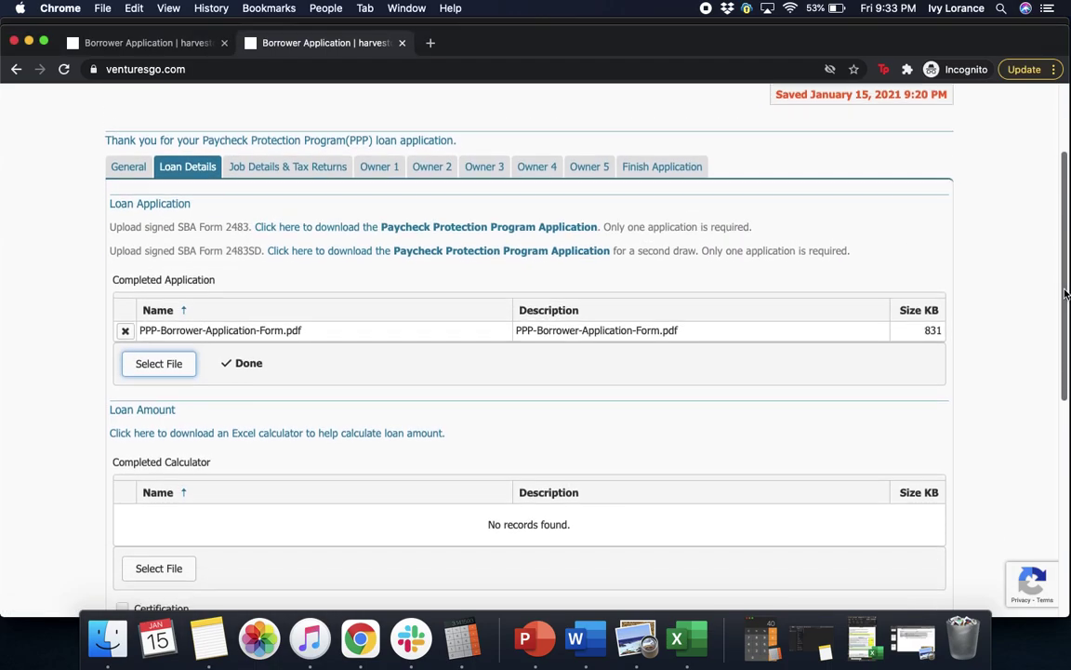
left_click_drag(1067, 313, 1067, 415)
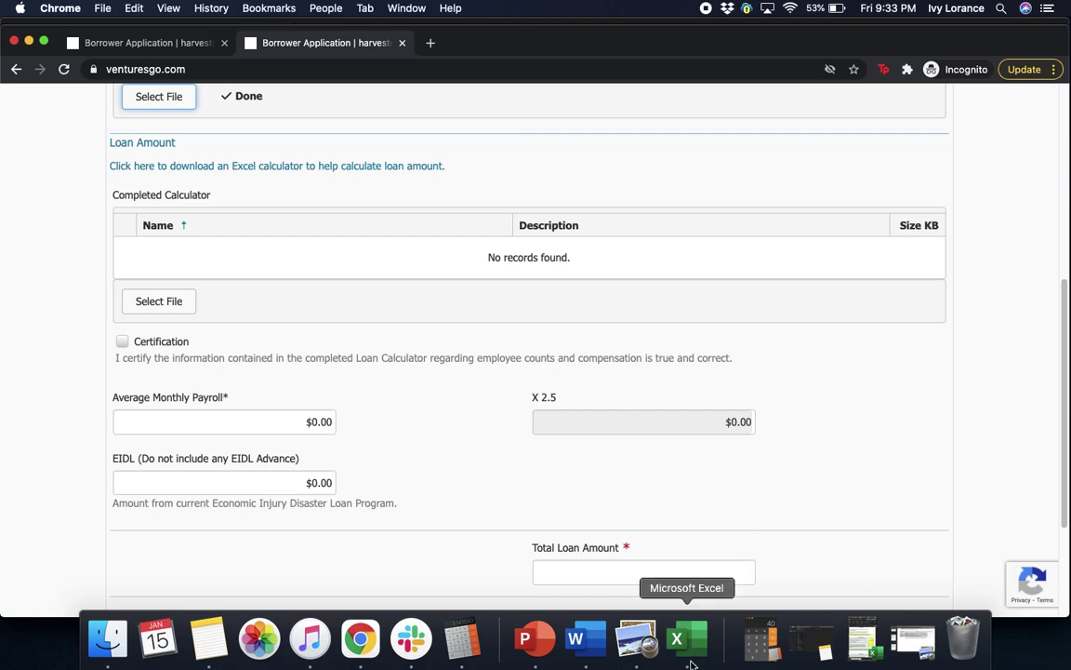
left_click(862, 642)
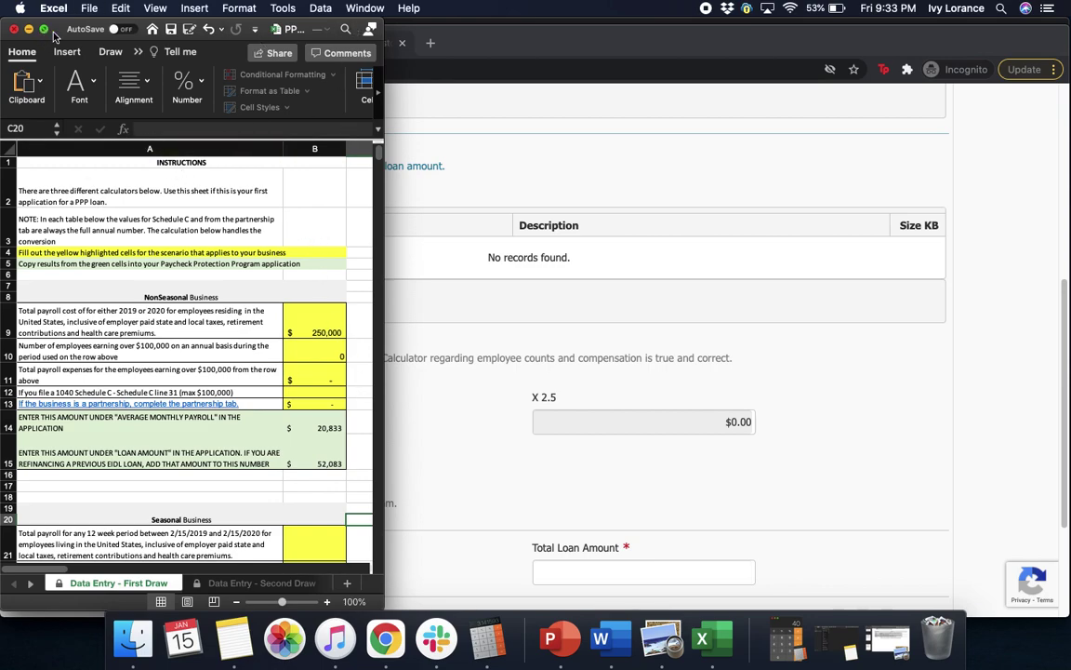
- Widen the Excel calculator window to show more columns
left_click_drag(383, 55, 947, 279)
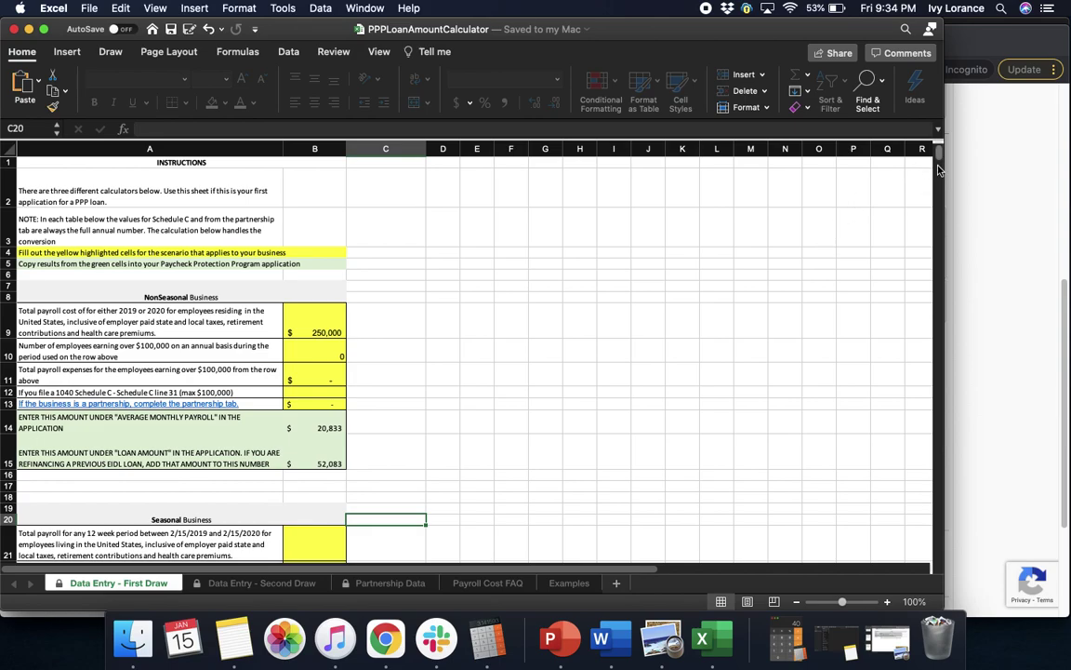
scroll(941, 162, "down", 8)
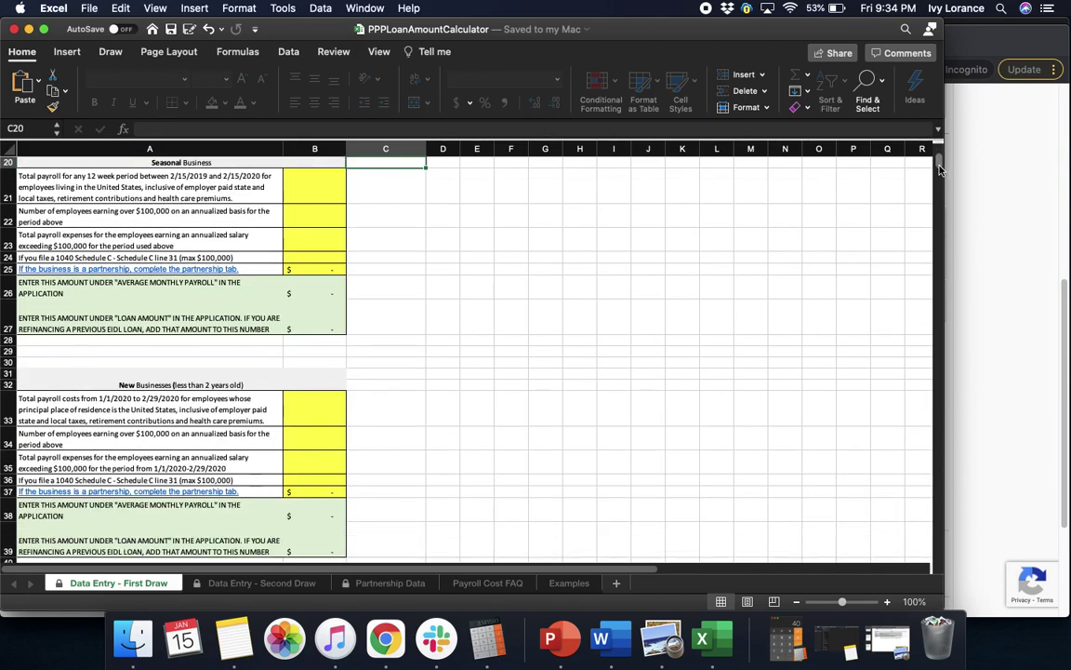
left_click_drag(939, 171, 938, 160)
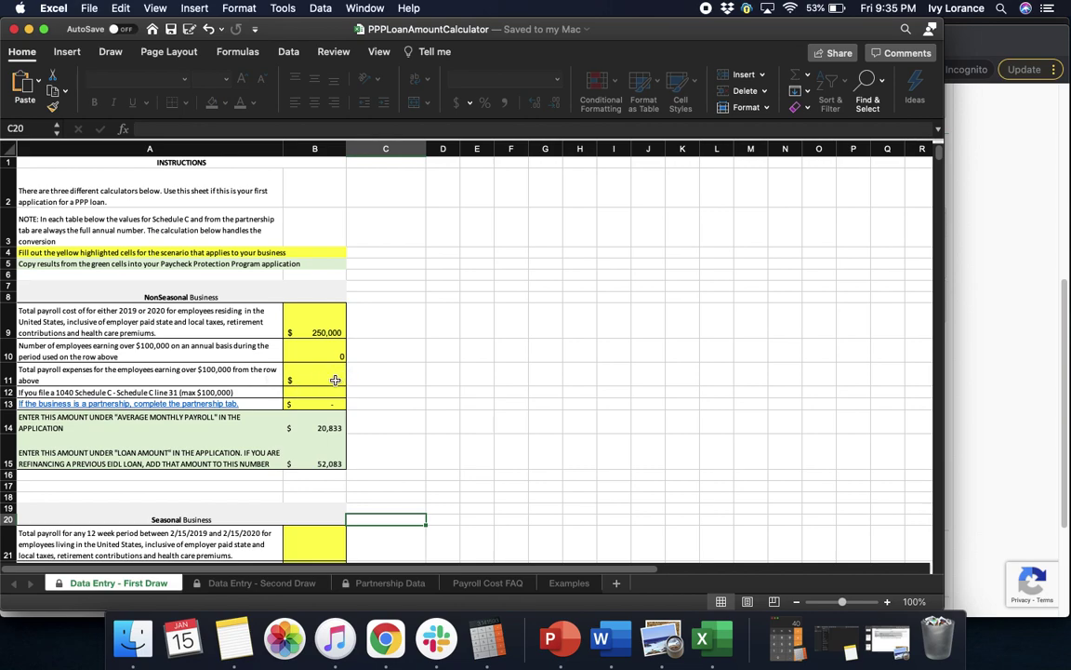
- Enter 0 for over-$100,000 payroll expenses (B11) and Schedule C line 31 (B12)
left_click(337, 376)
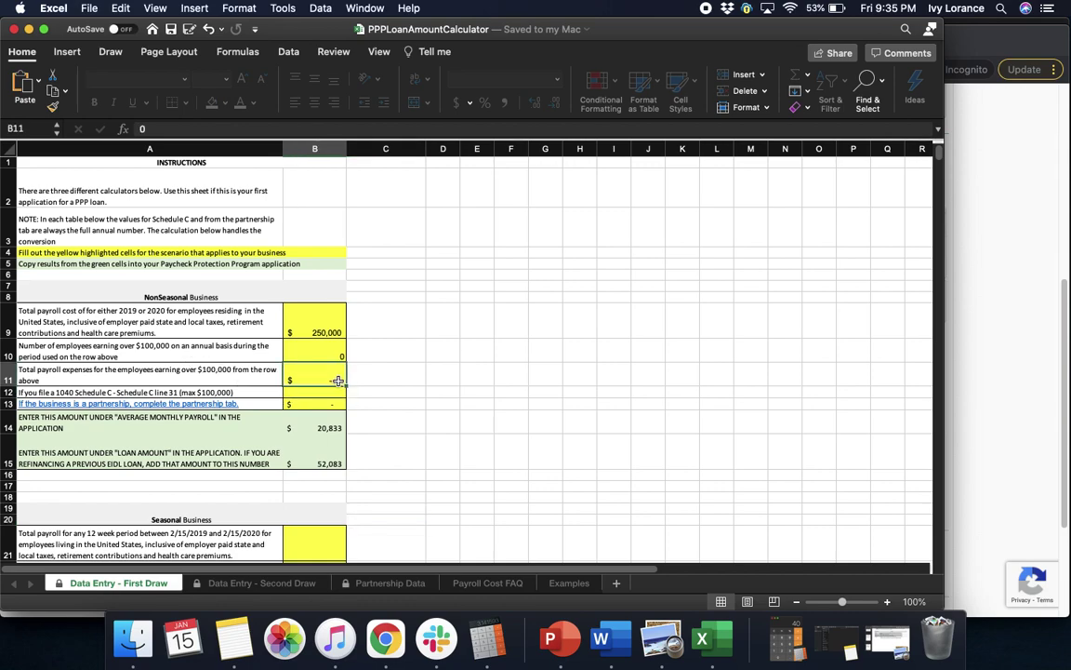
type("0")
left_click(251, 392)
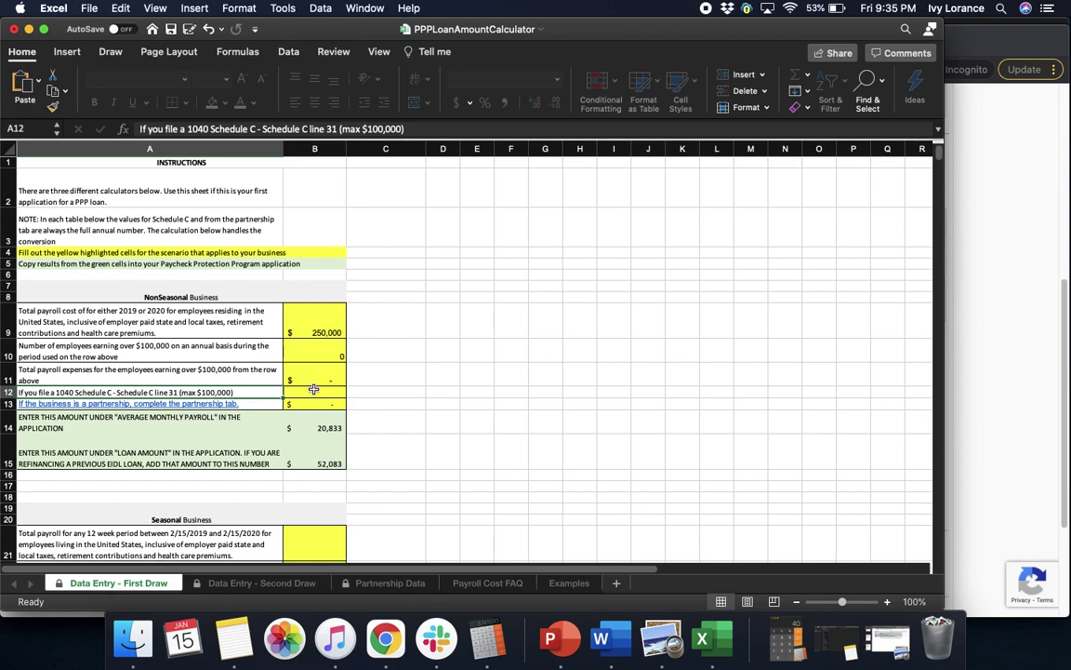
left_click(318, 392)
type("0")
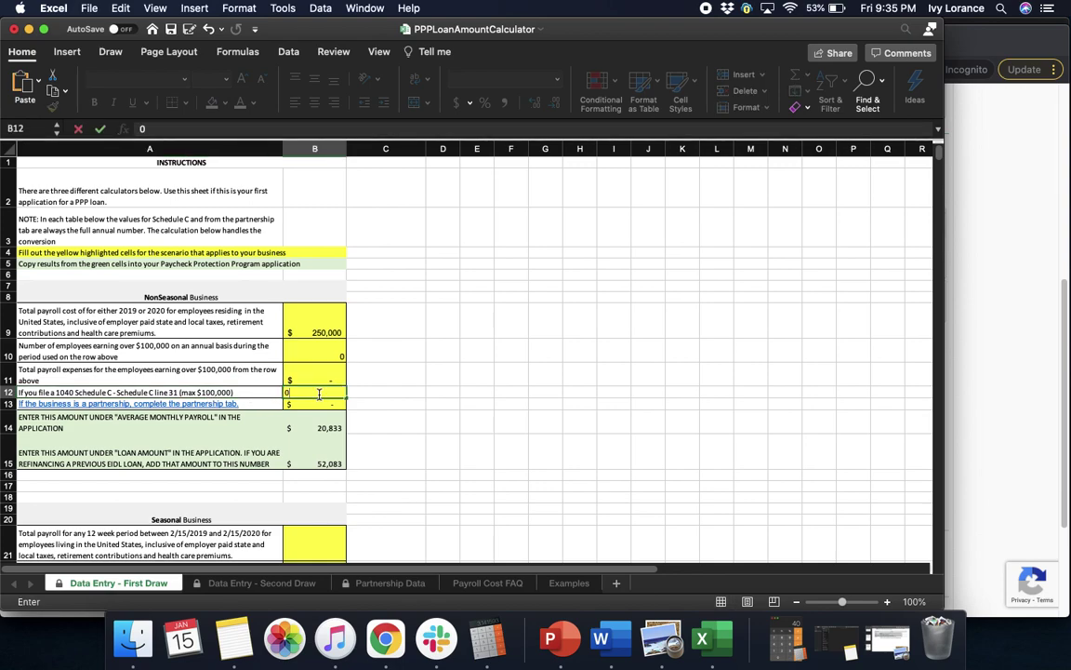
key("Return")
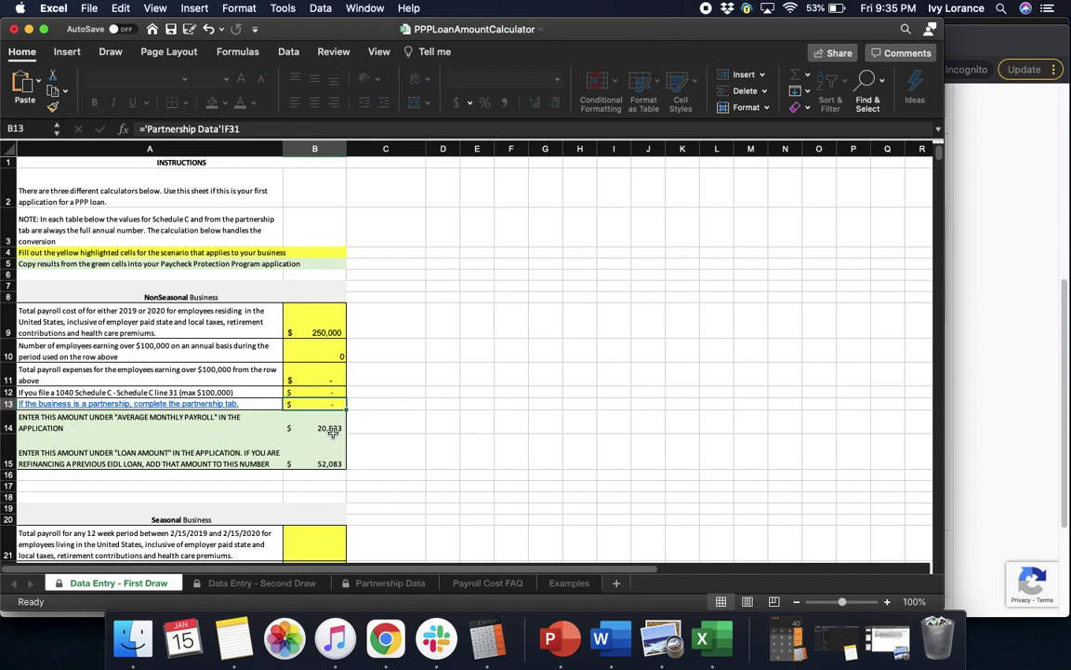
- Set Average Monthly Payroll to 20,833 in Harvest so the total updates to $52,082.00
left_click(972, 414)
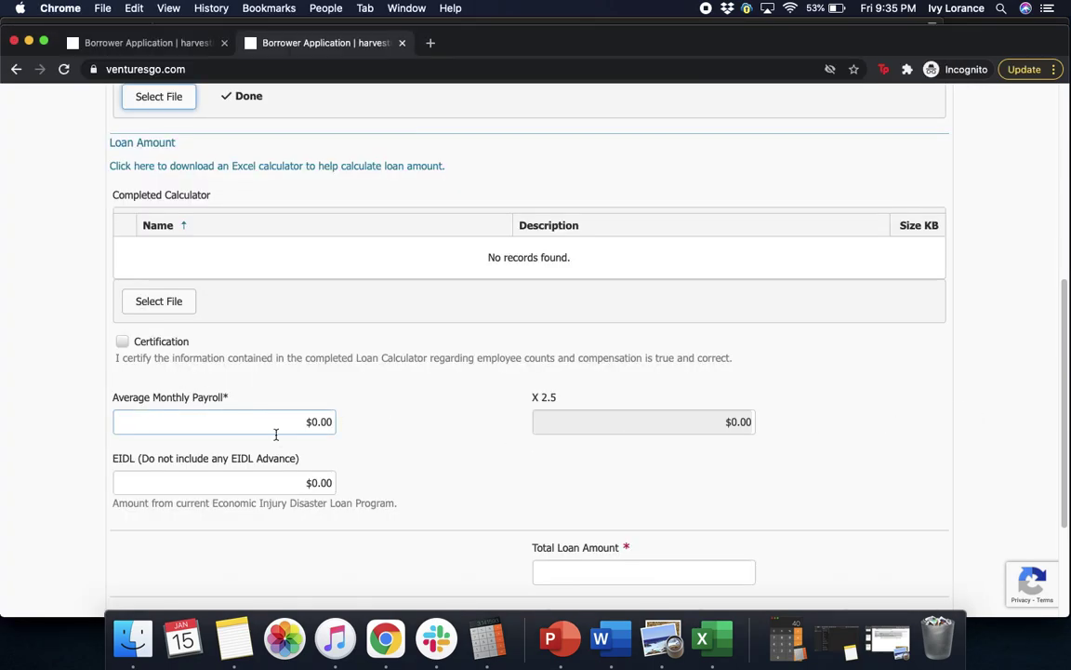
left_click(328, 428)
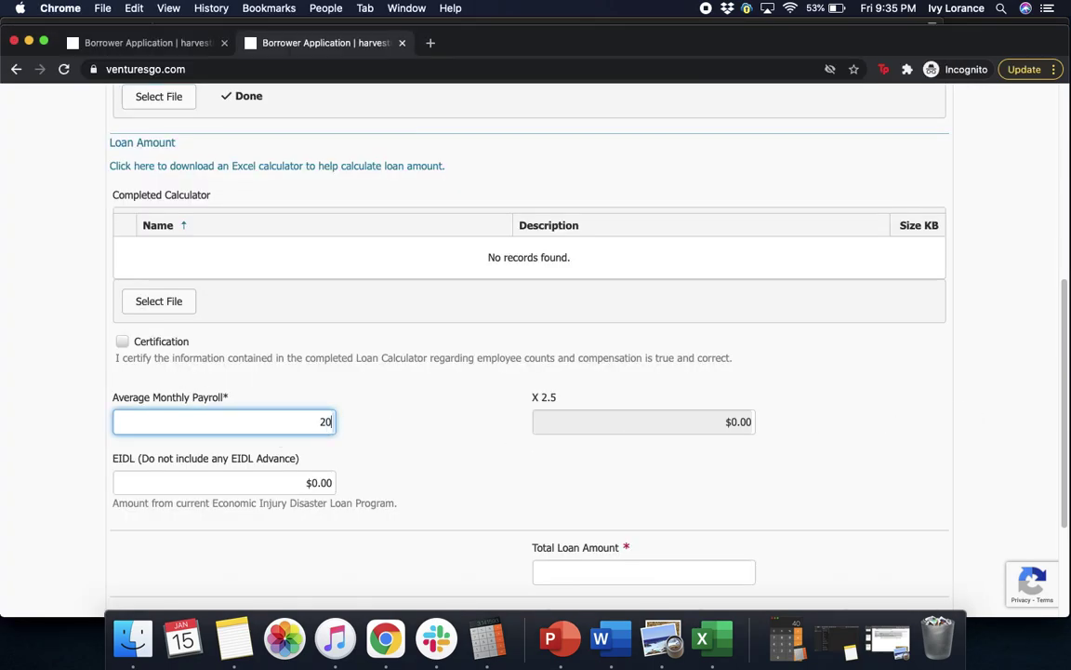
type("20,833")
left_click(480, 480)
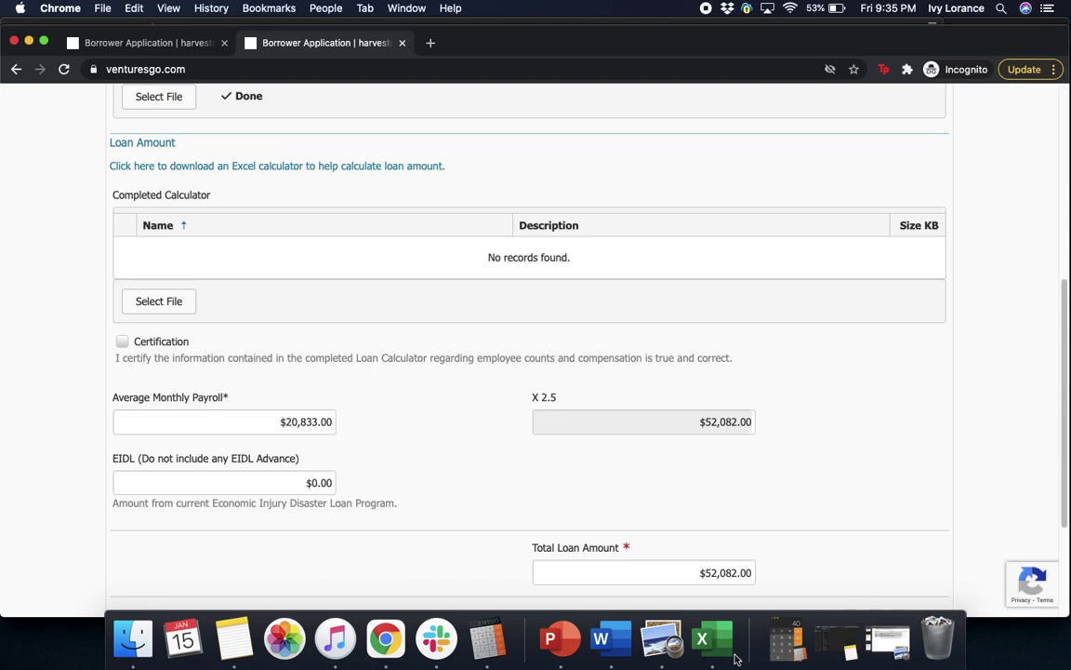
- Compare the figures with the Excel calculator, focus the EIDL field, then return to Excel
left_click(705, 646)
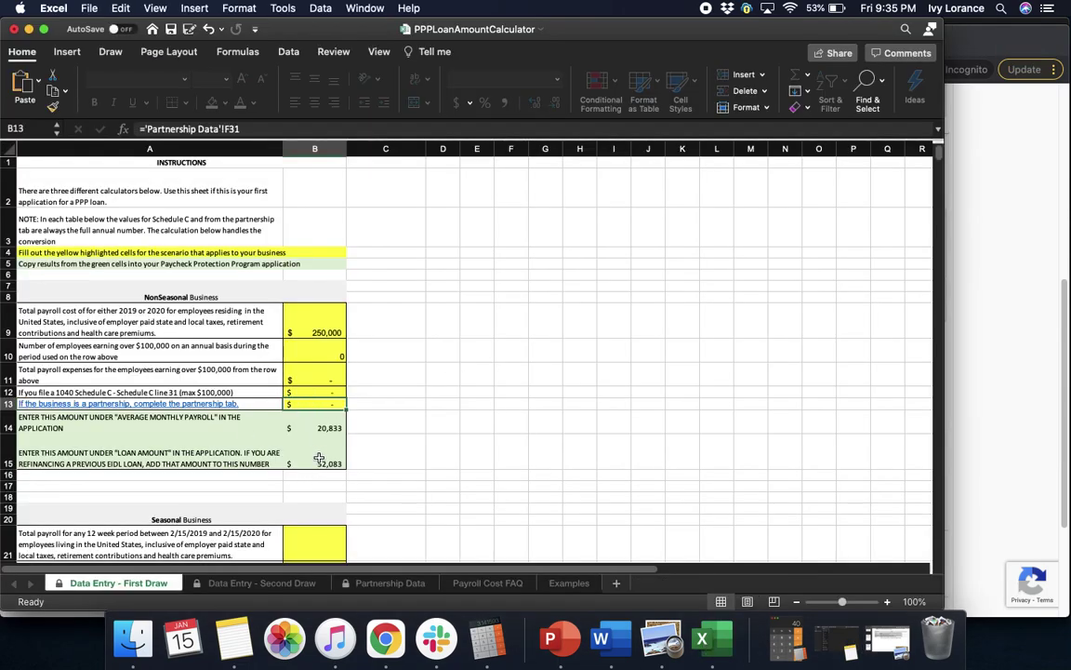
left_click(1036, 404)
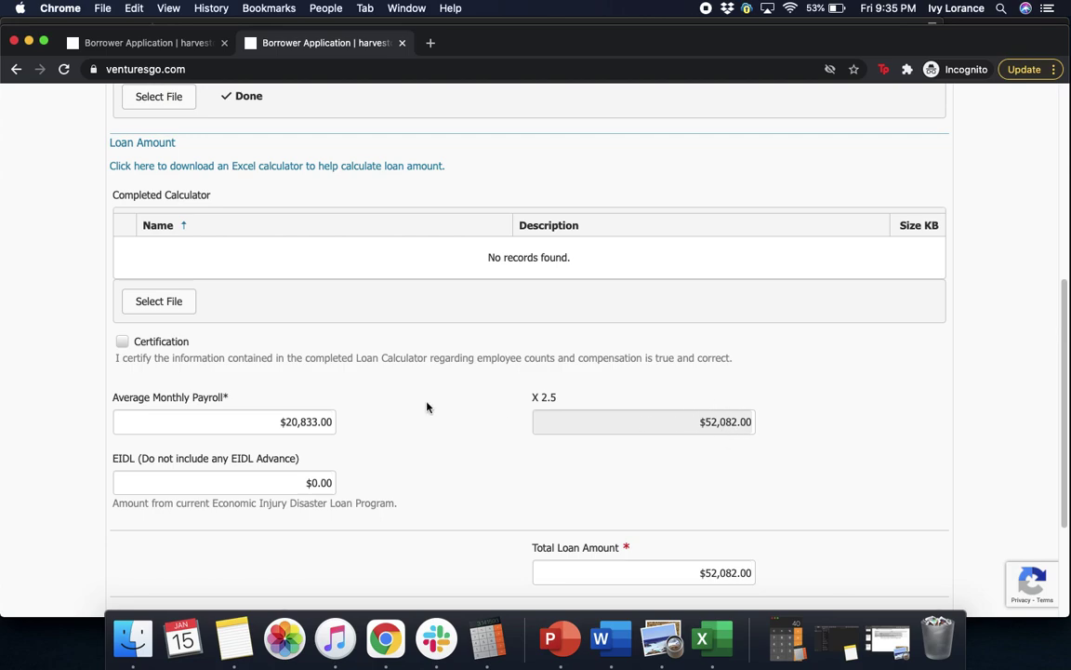
left_click(174, 473)
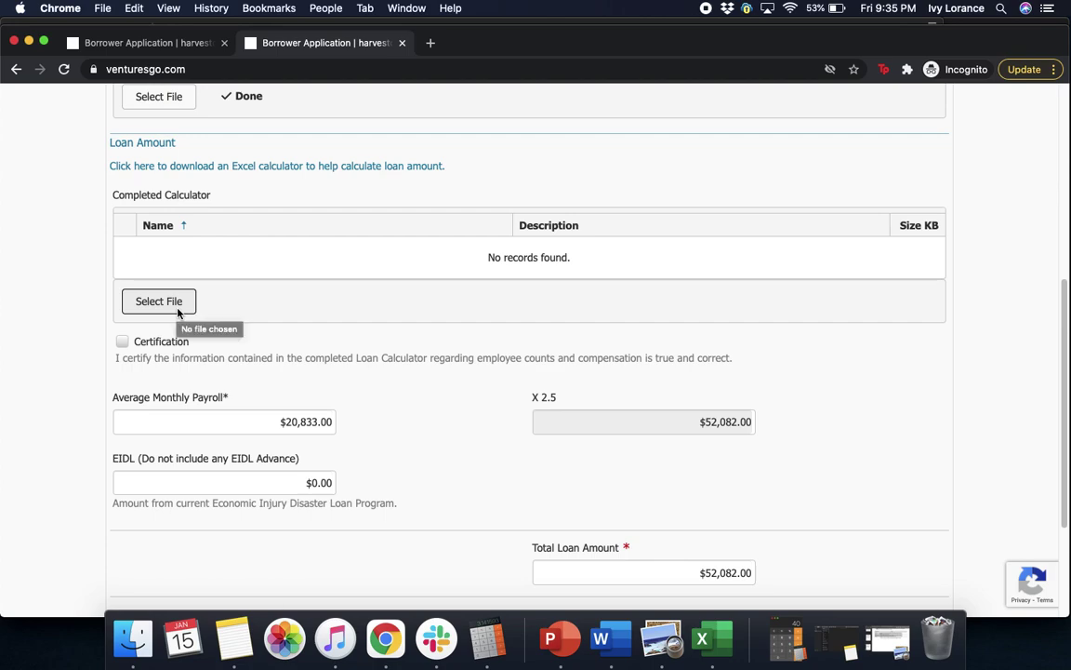
left_click(702, 638)
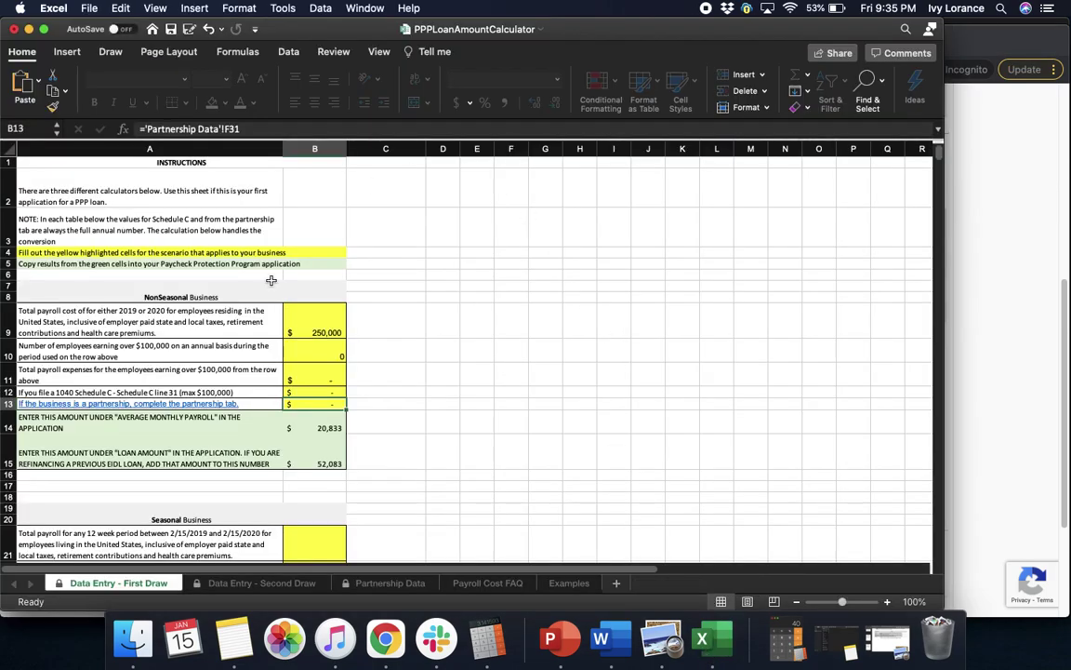
- Save the workbook and upload PPPLoanAmountCalculator.xlsx as the Completed Calculator
left_click(171, 31)
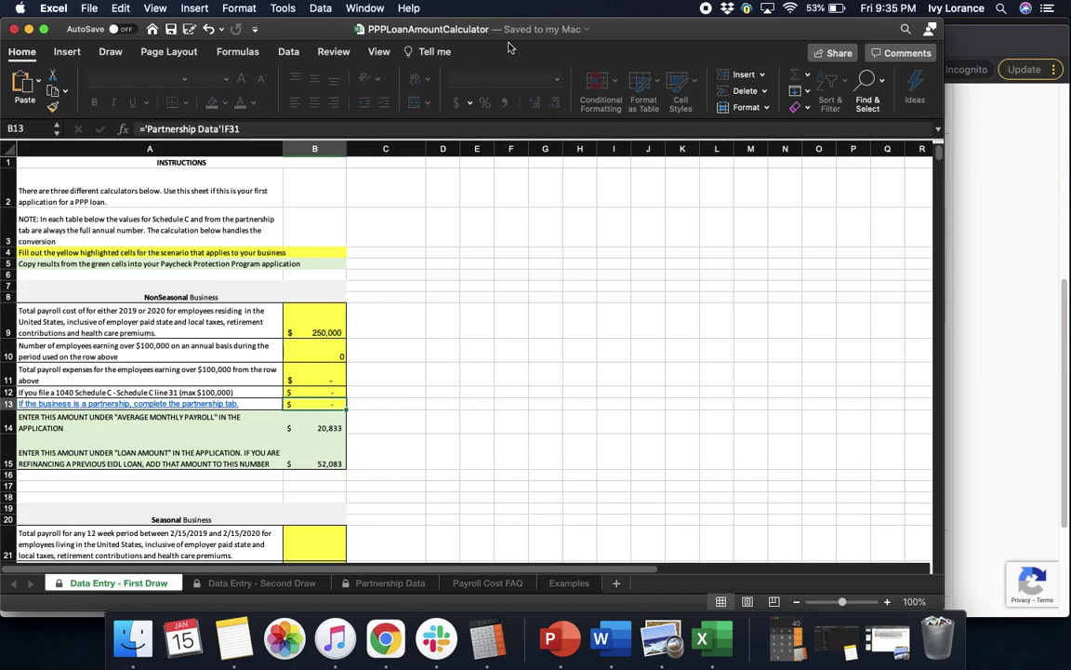
left_click(29, 29)
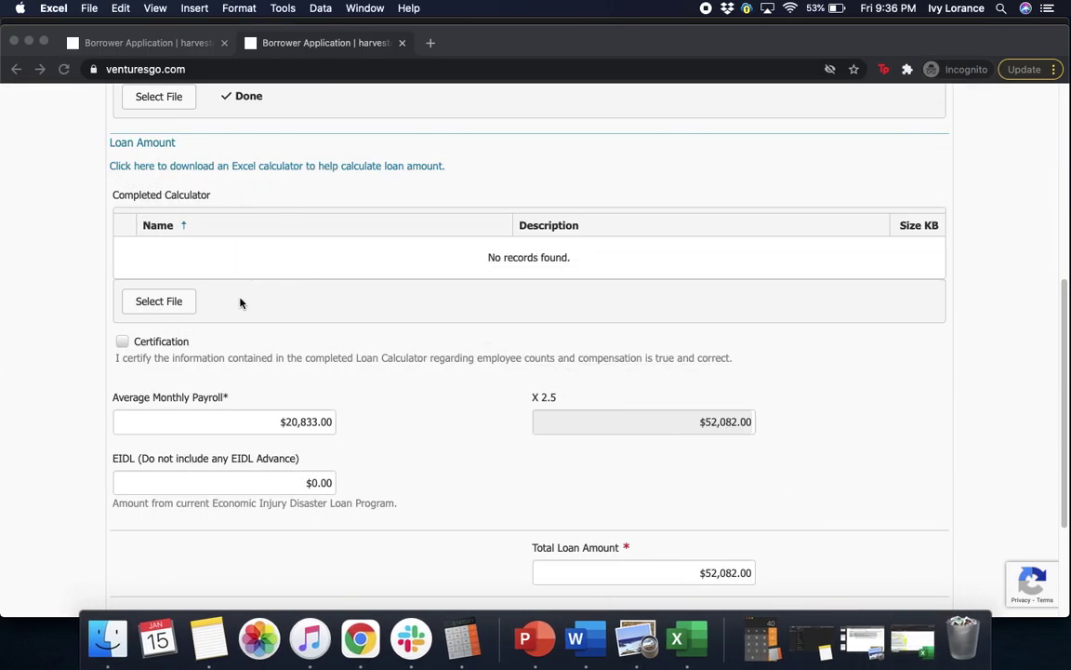
left_click(171, 303)
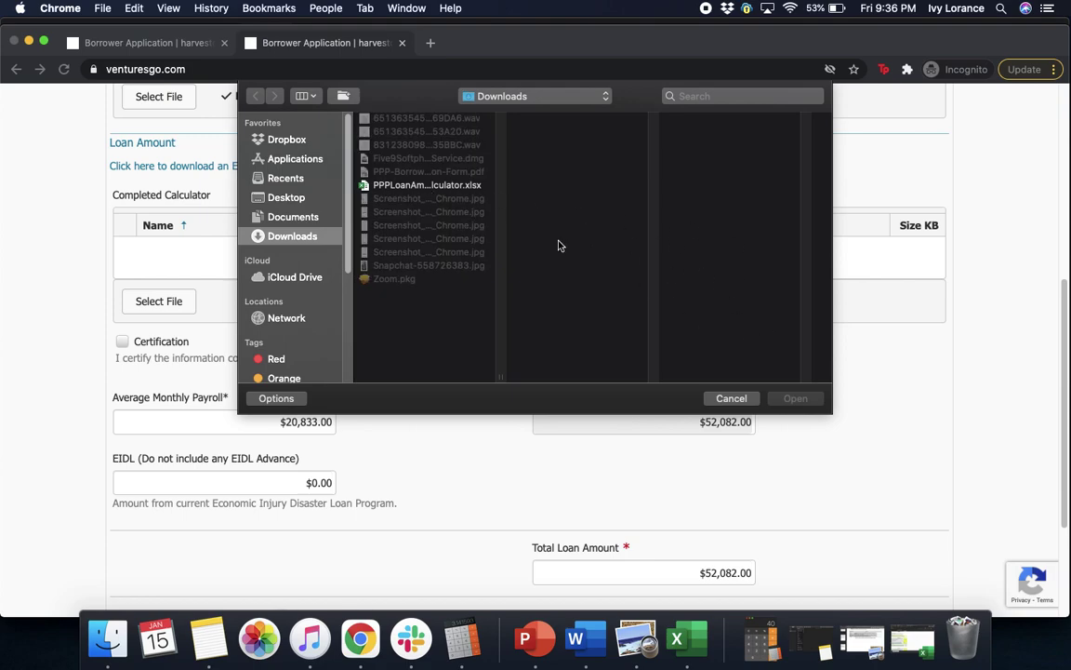
left_click(427, 185)
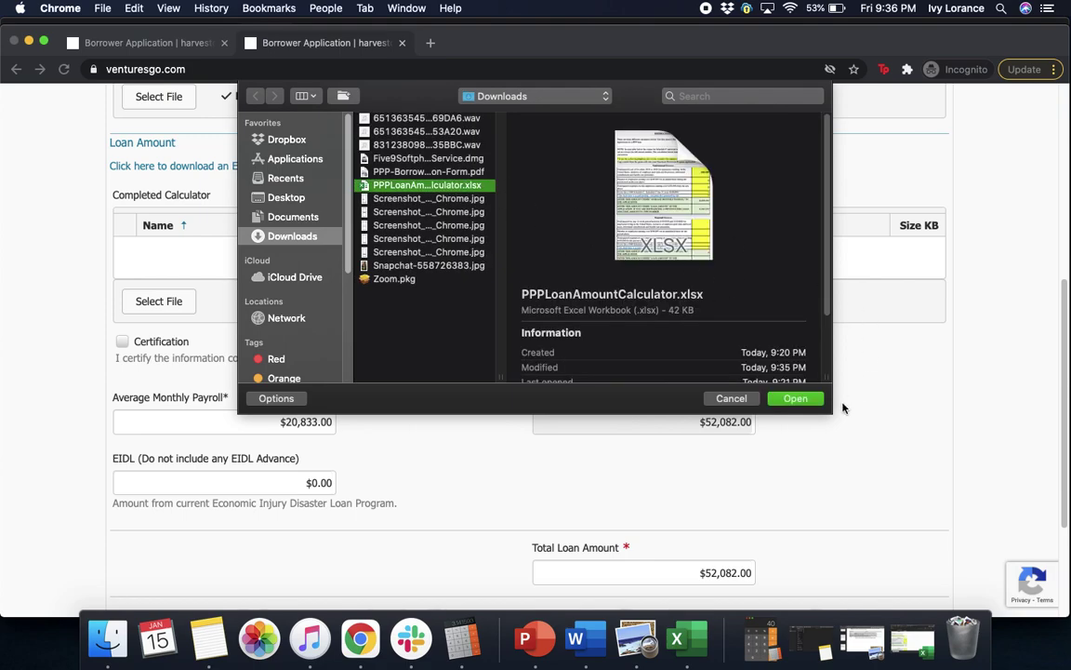
left_click(798, 399)
scroll(303, 205, "down", 3)
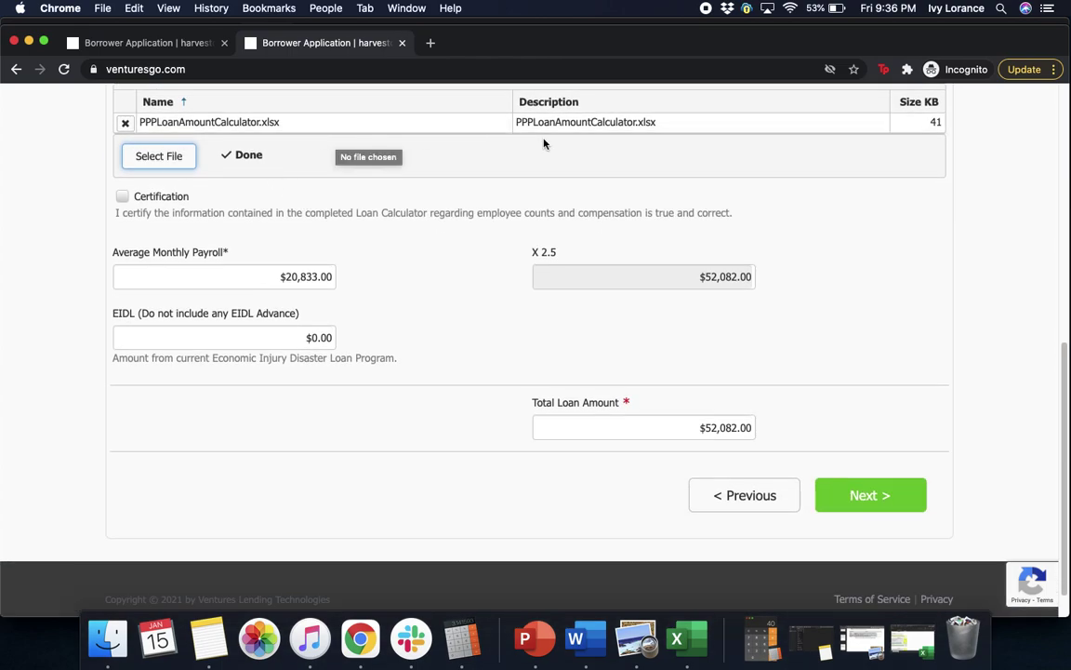
- Tick the calculator Certification box and go on to Job Details & Tax Returns
left_click(122, 196)
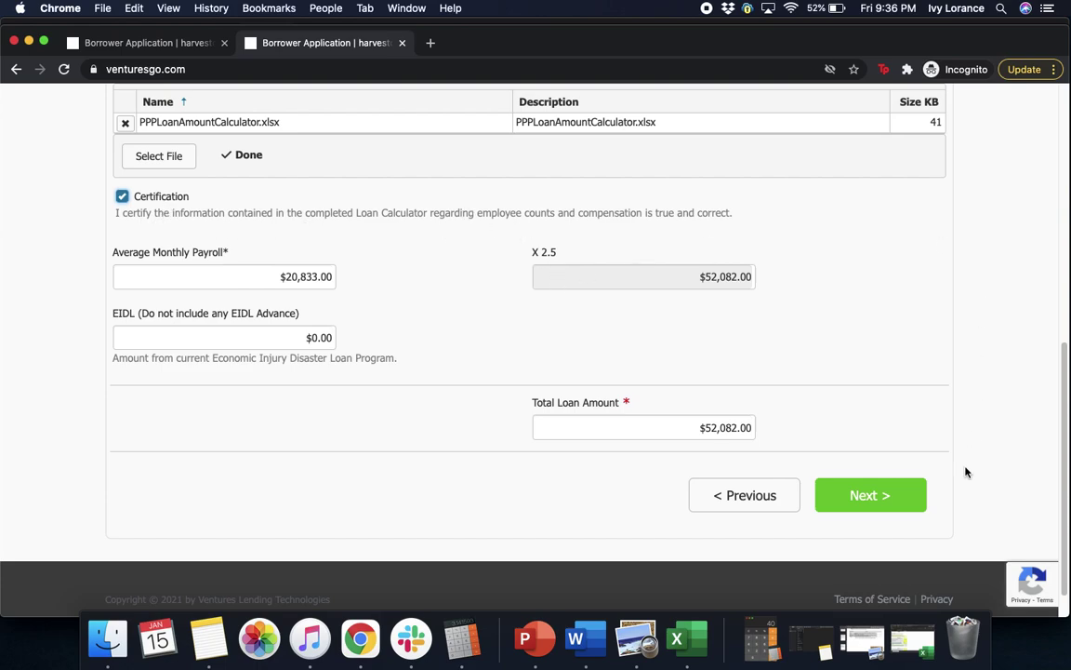
left_click(885, 499)
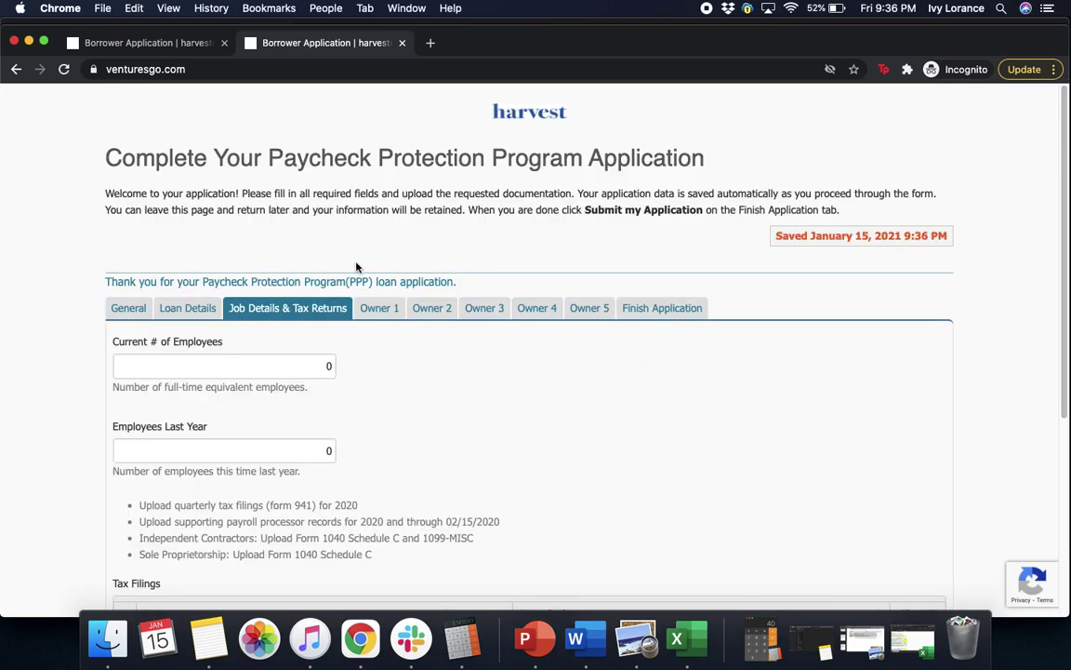
left_click(209, 369)
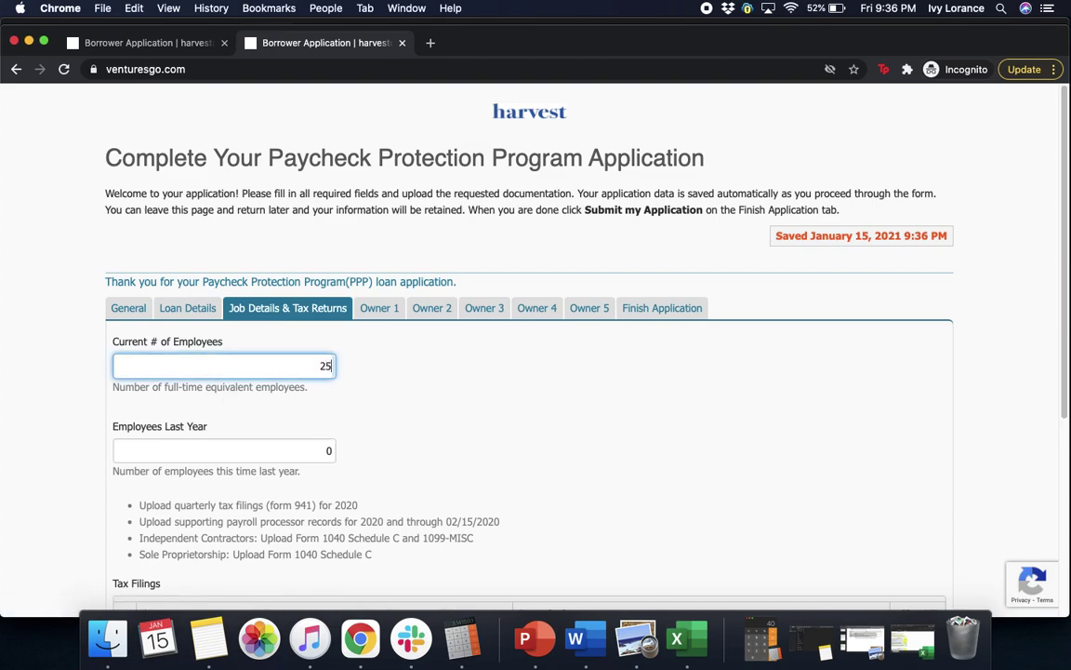
- Enter 250 for Employees Last Year and scroll down to Tax Filings
left_click(182, 452)
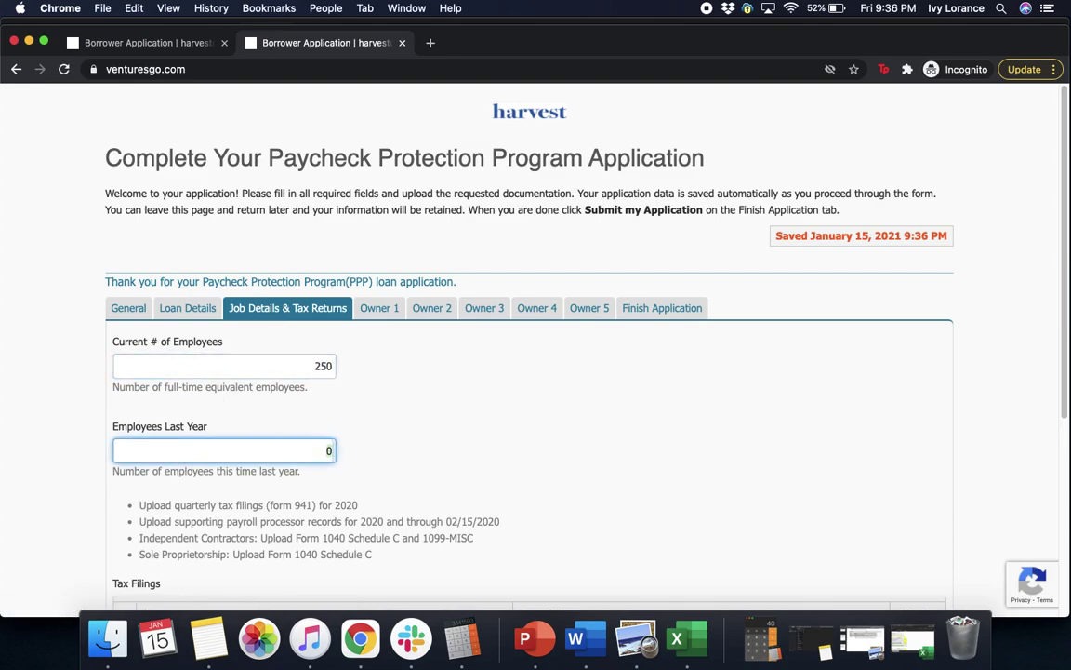
left_click(502, 428)
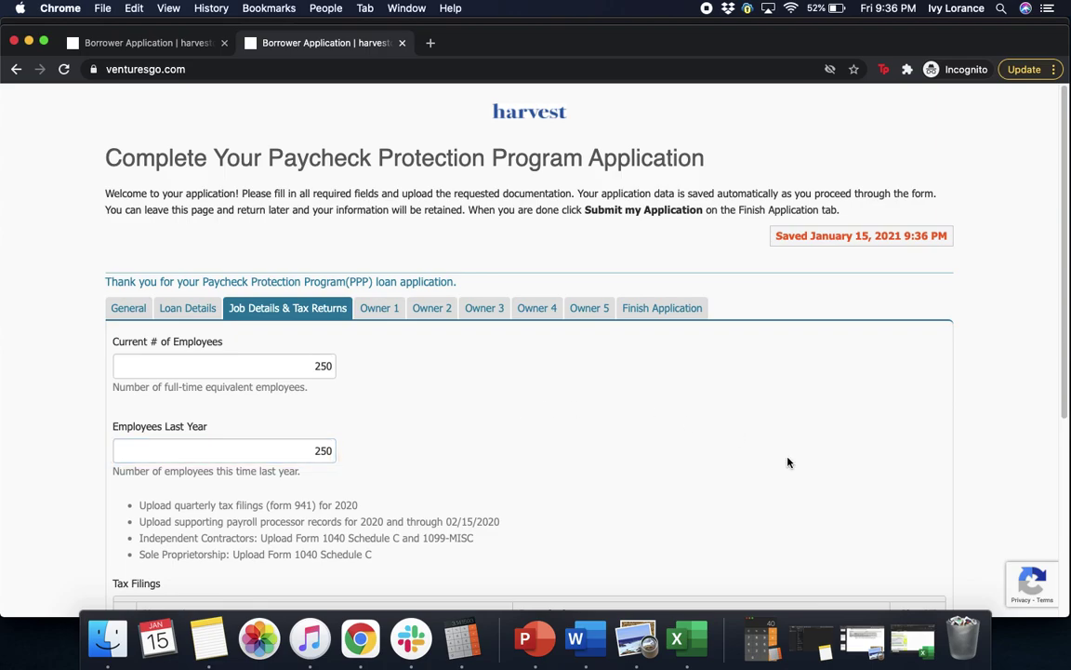
left_click_drag(1057, 260, 1045, 430)
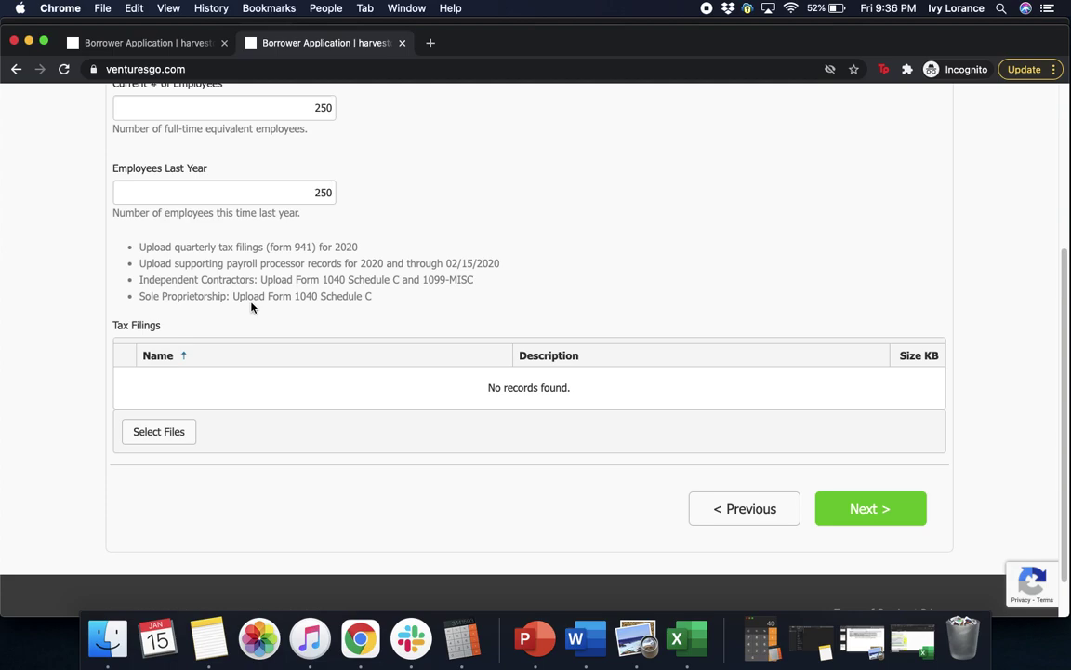
- Upload Q1-2019 941.pdf and Q2-2019 941.pdf from Documents as tax filings
left_click(147, 435)
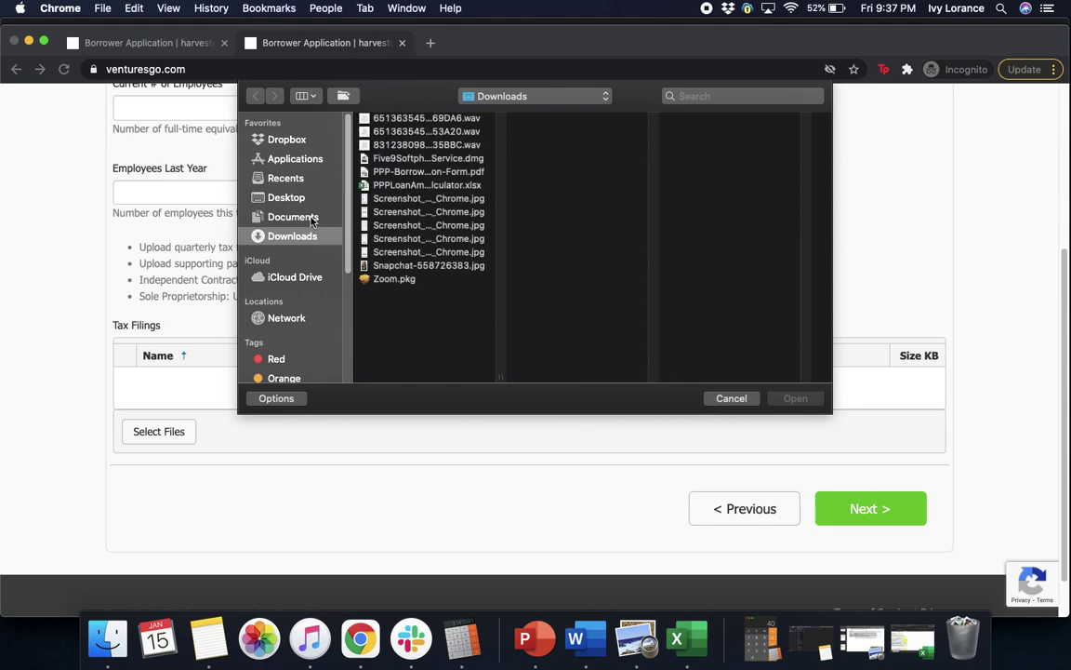
left_click(293, 217)
left_click(425, 201)
left_click(796, 398)
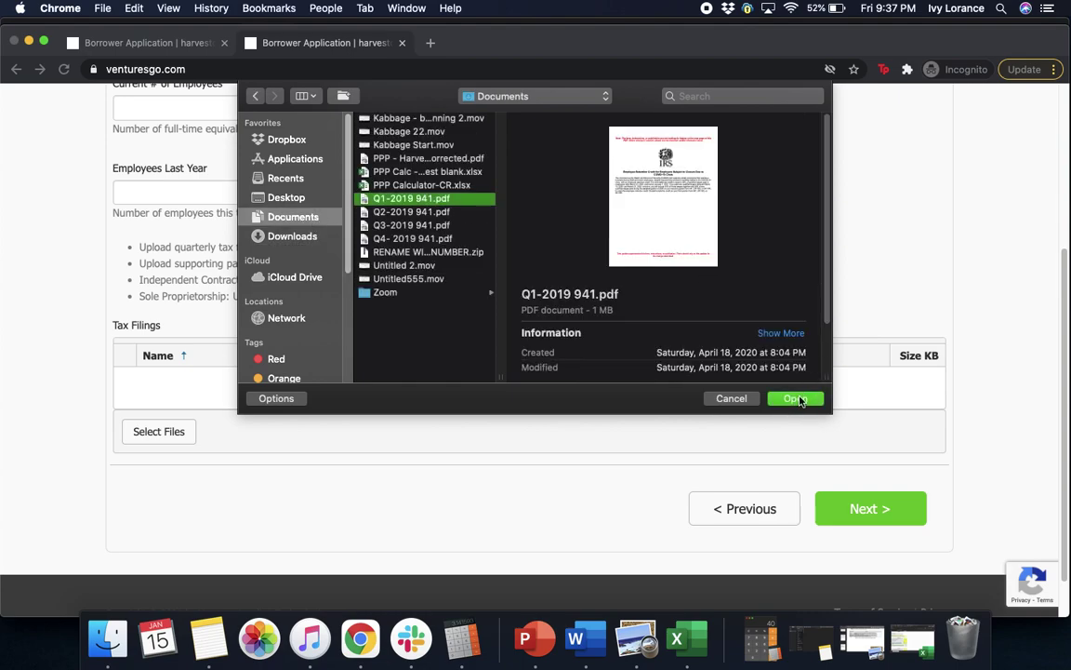
left_click(175, 432)
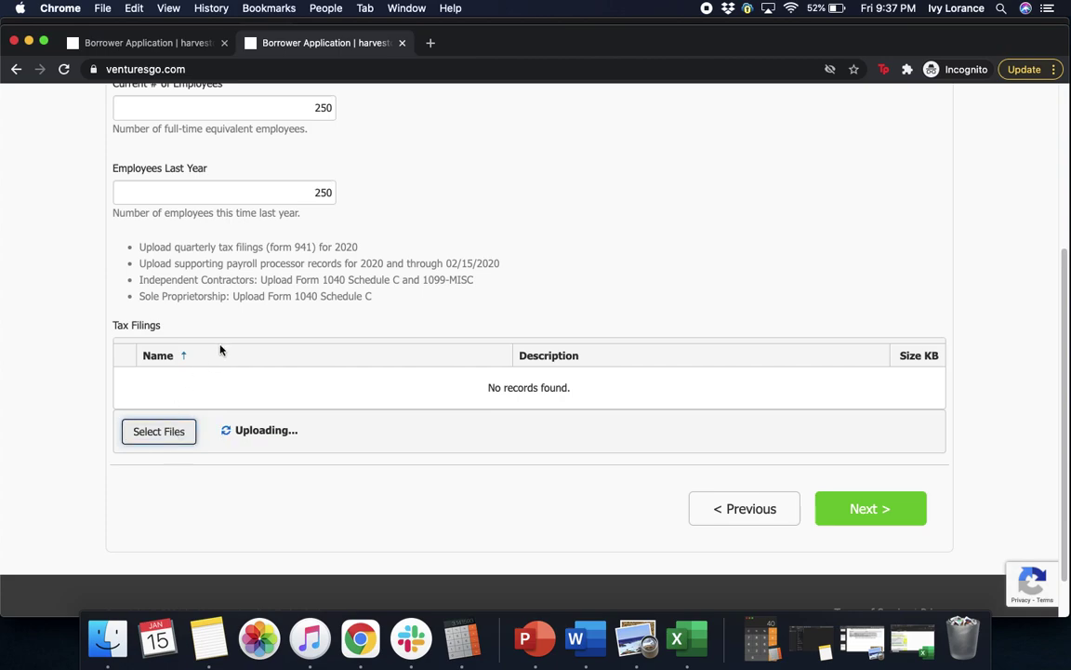
left_click(410, 212)
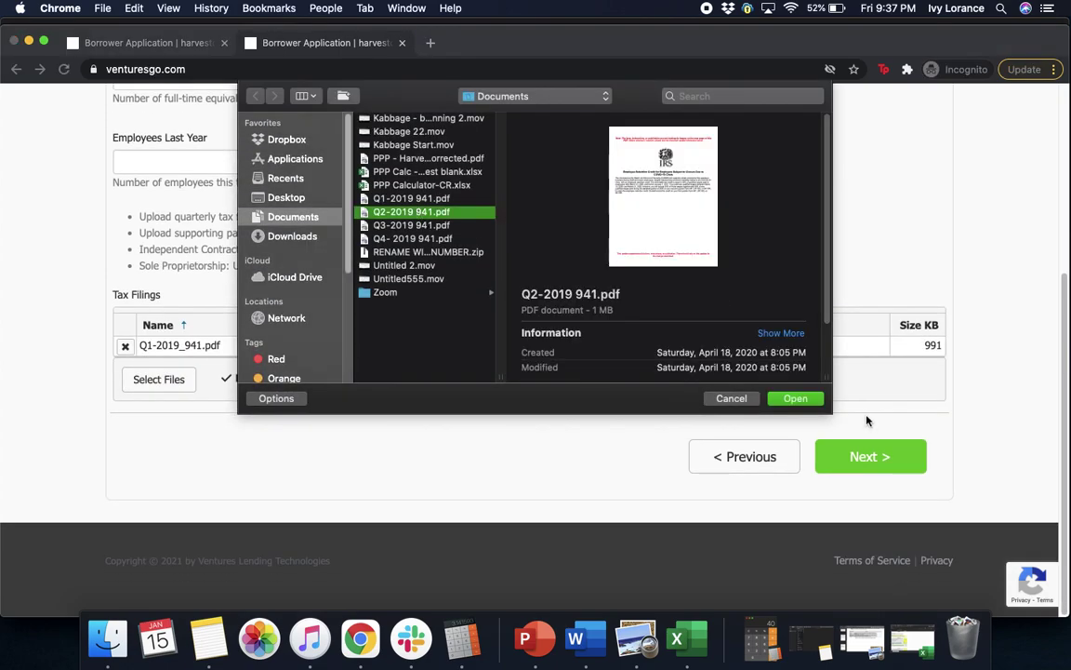
left_click(796, 398)
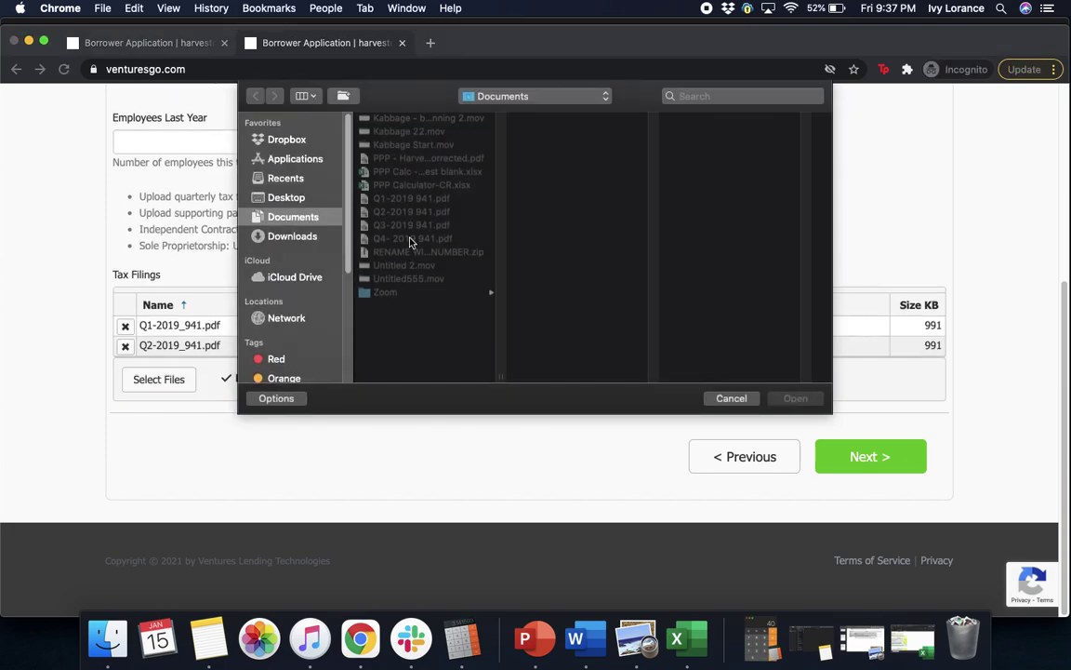
- Upload the Q3 and Q4 2019 Form 941 PDFs as tax filings
left_click(411, 225)
left_click(775, 398)
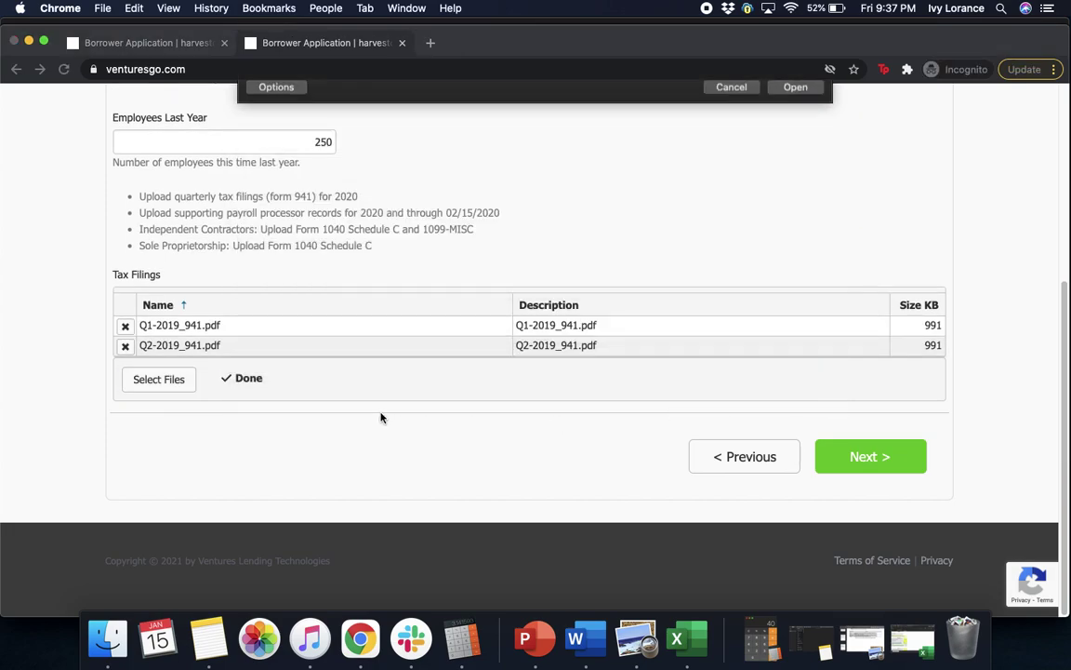
left_click(186, 379)
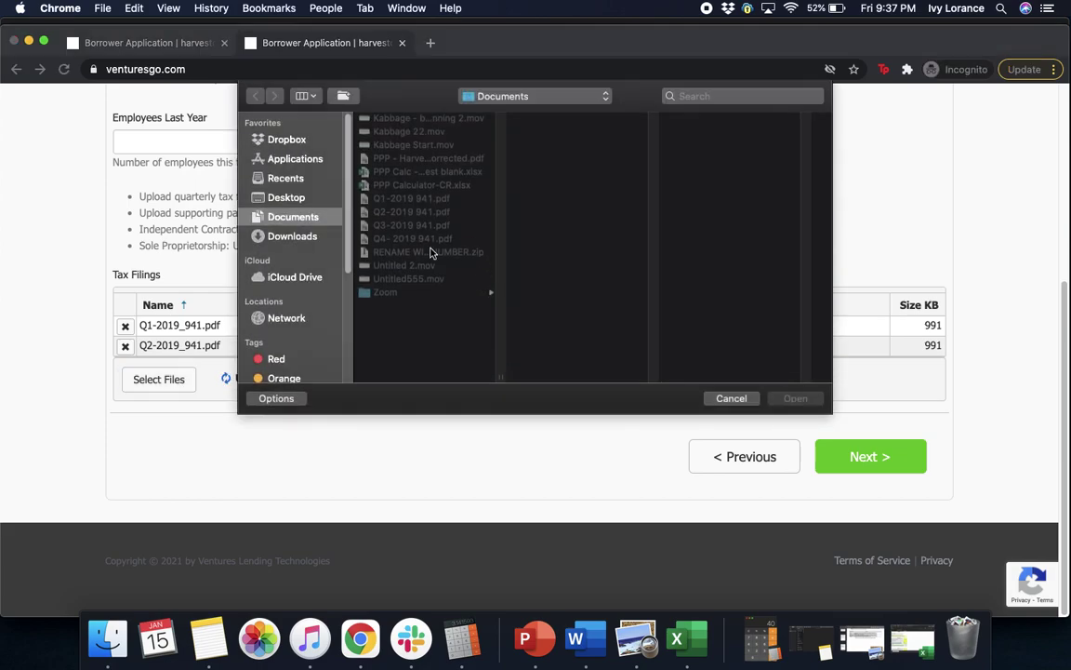
left_click(419, 250)
left_click(418, 241)
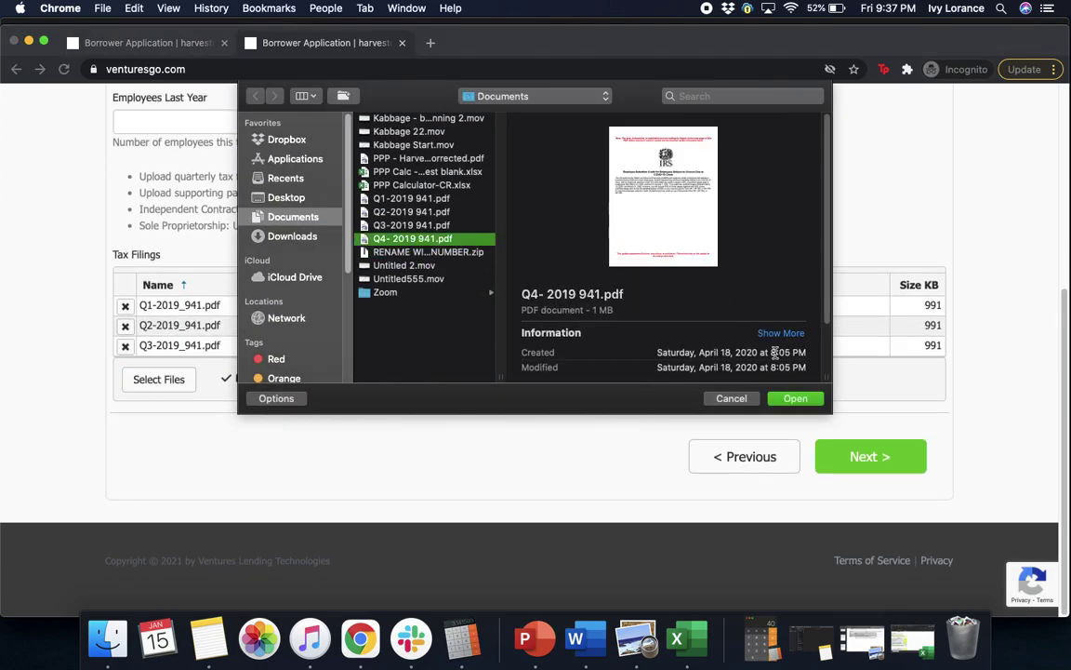
left_click(795, 398)
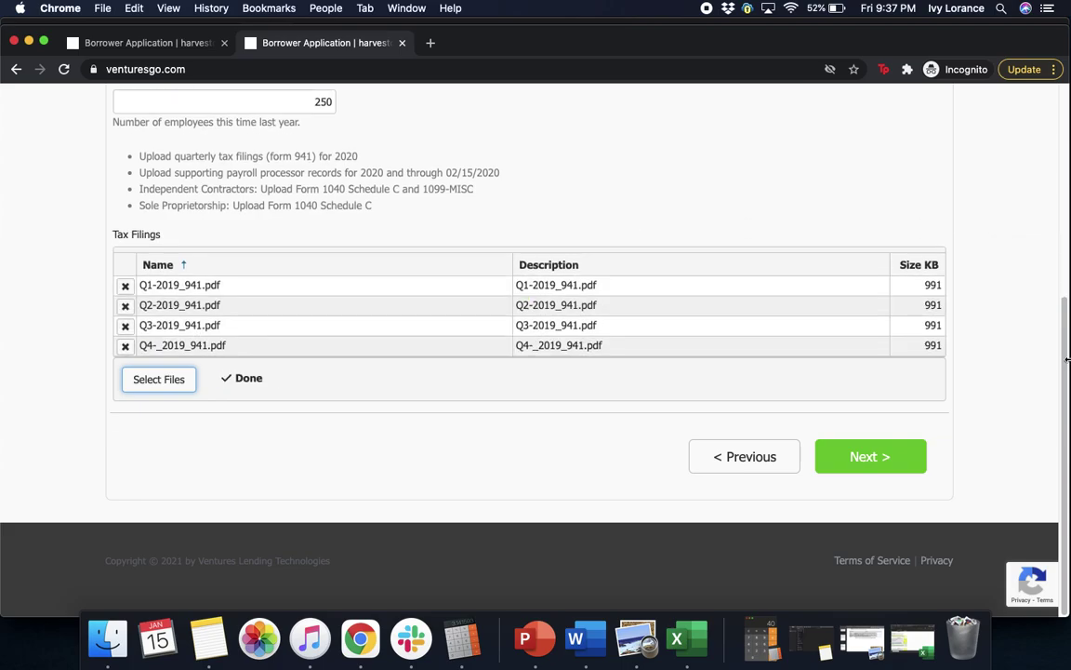
- Check the four uploaded filings and continue to the Owner 1 section
scroll(1059, 318, "up", 1)
scroll(1060, 318, "up", 5)
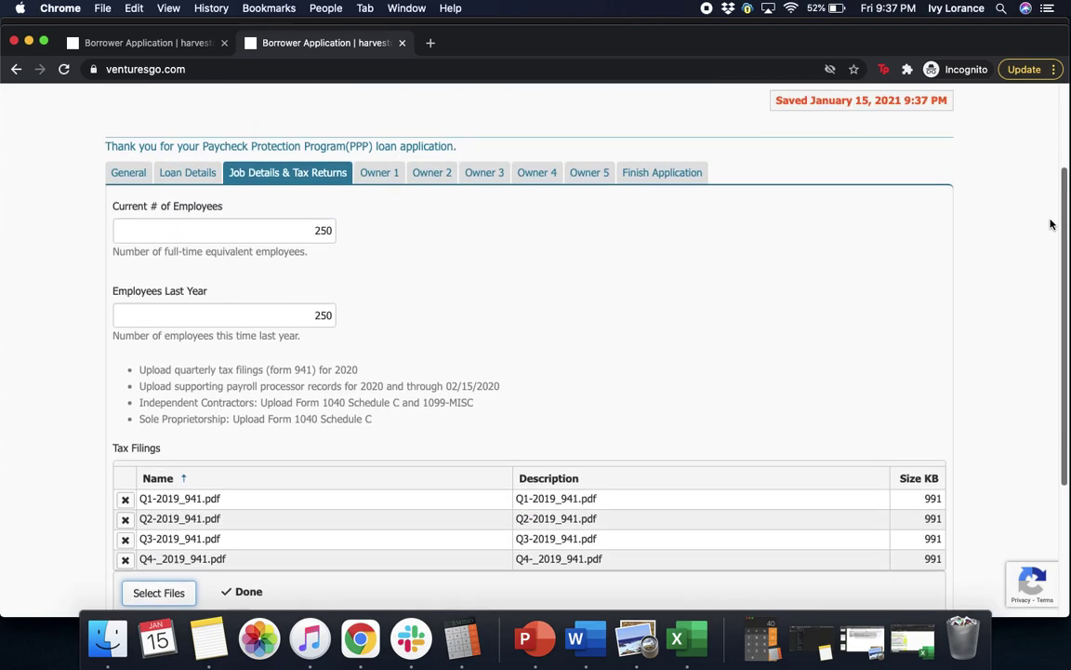
scroll(1052, 224, "down", 5)
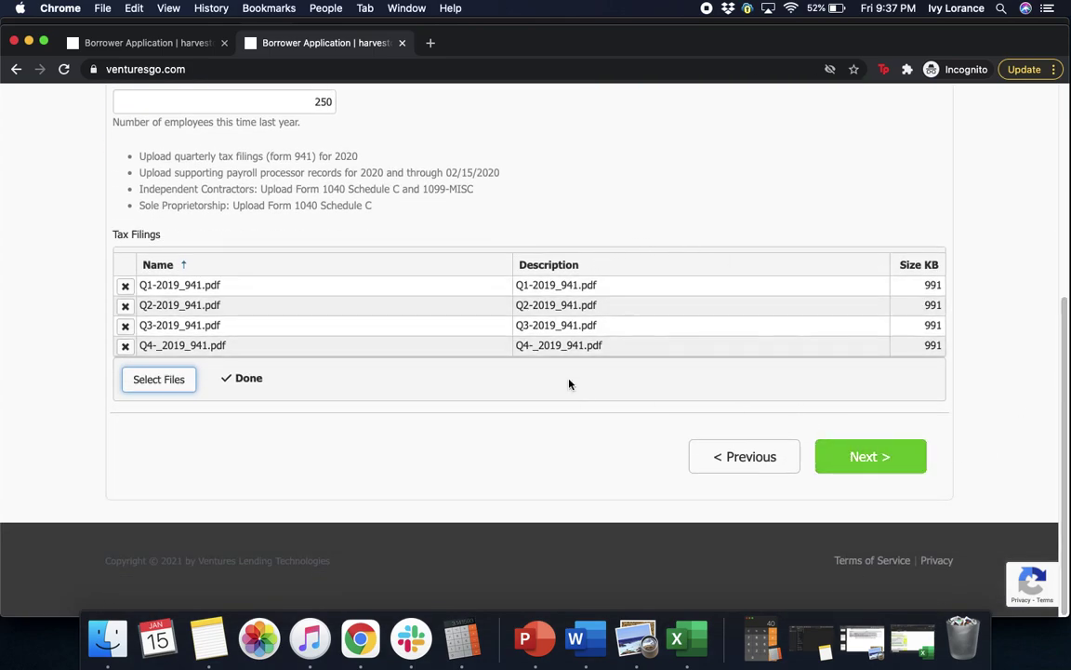
left_click(862, 468)
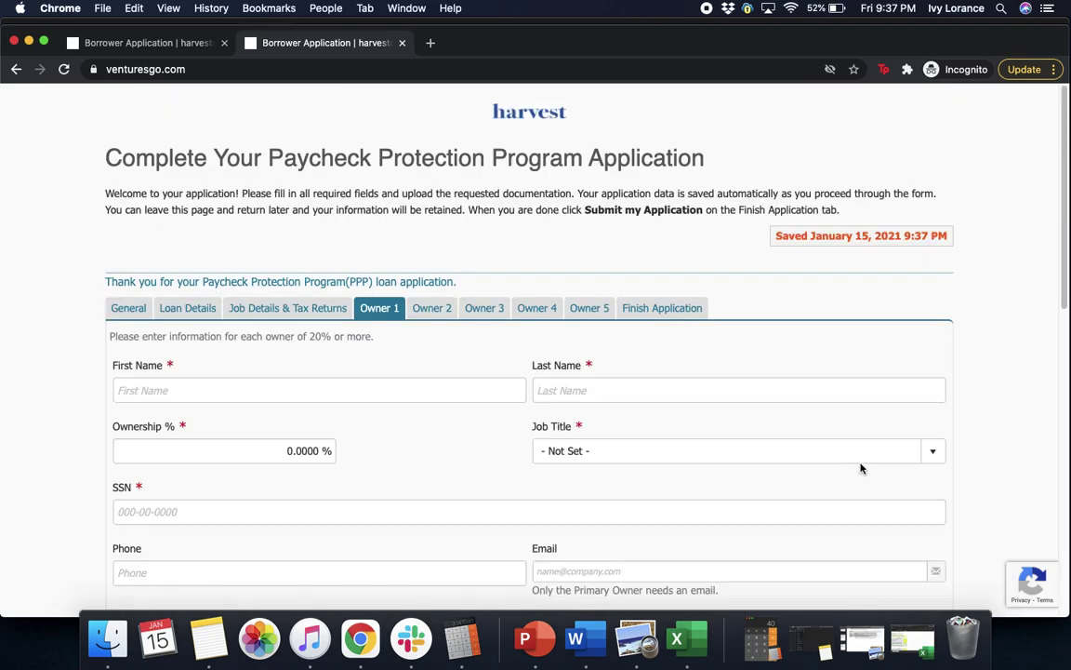
- Enter the owner's first and last name
left_click_drag(1067, 185, 1063, 291)
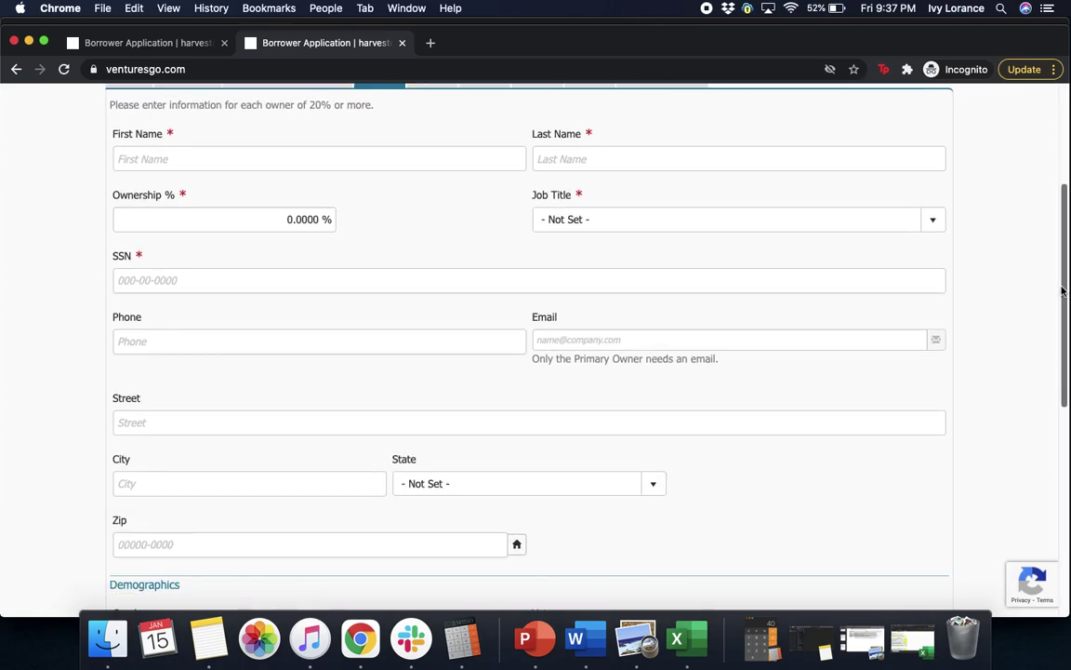
left_click(314, 155)
left_click(662, 160)
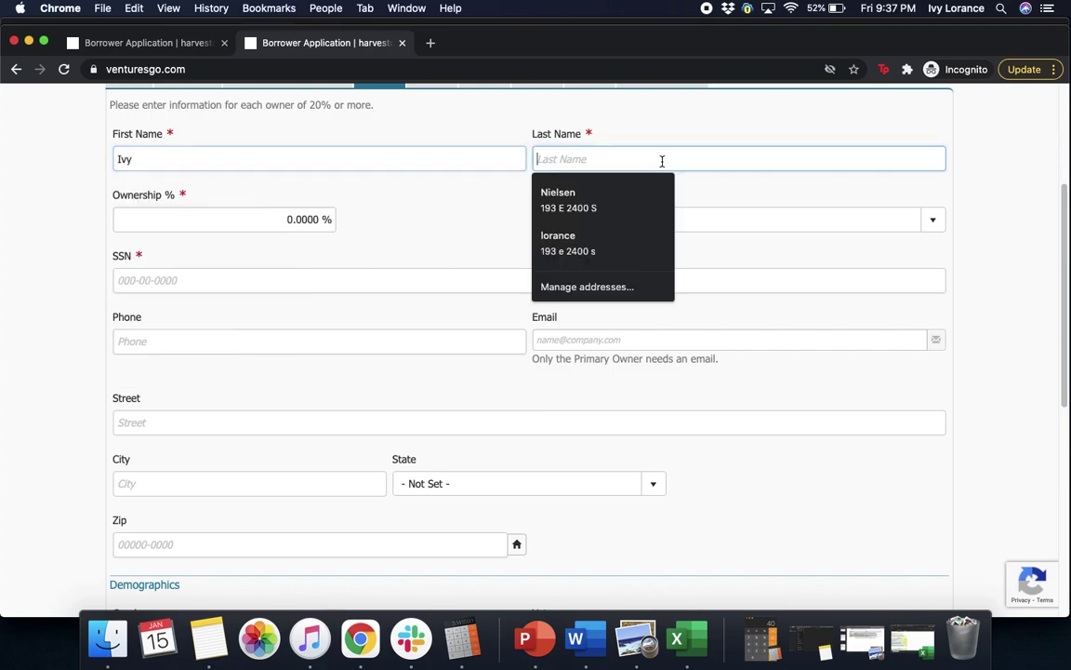
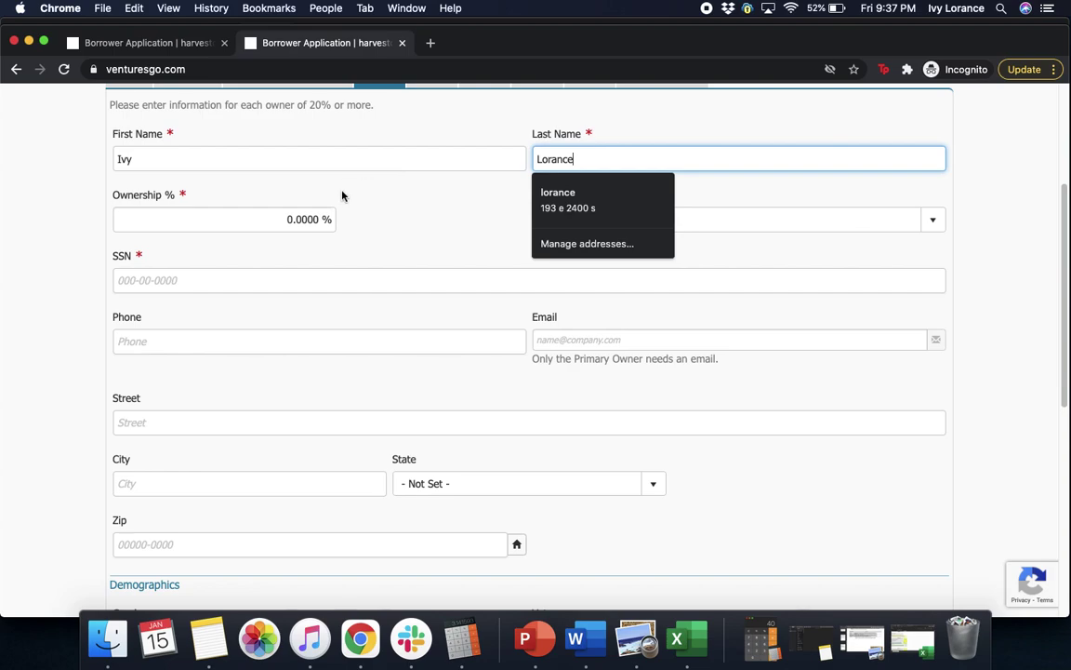
- Set ownership to 100% and choose Owner as the job title
left_click(279, 225)
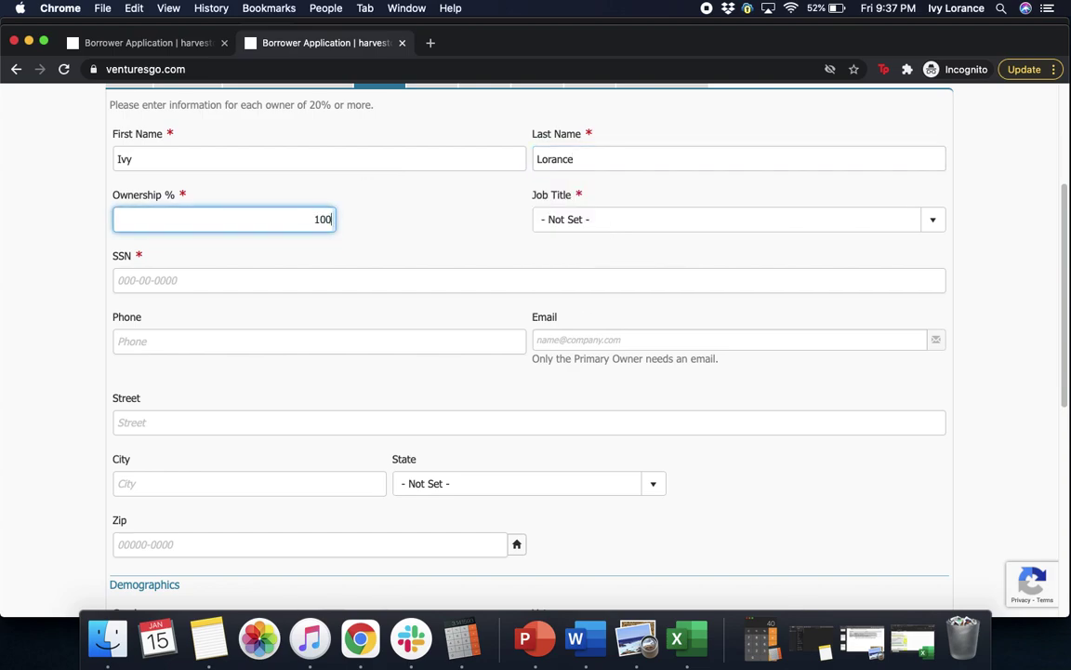
left_click(577, 219)
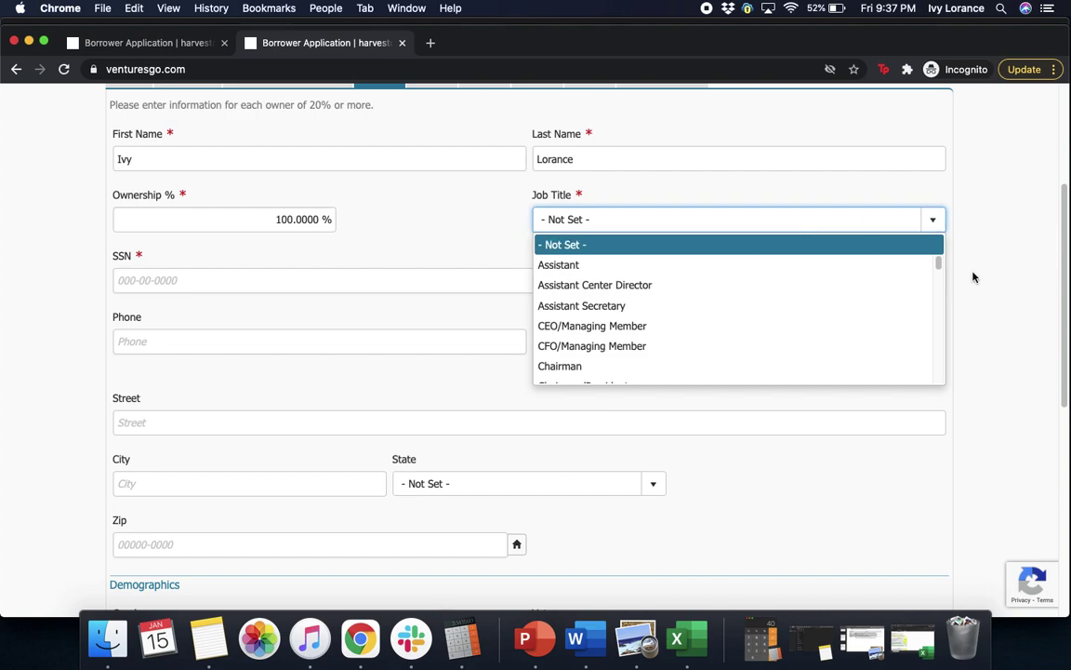
left_click_drag(939, 267, 940, 325)
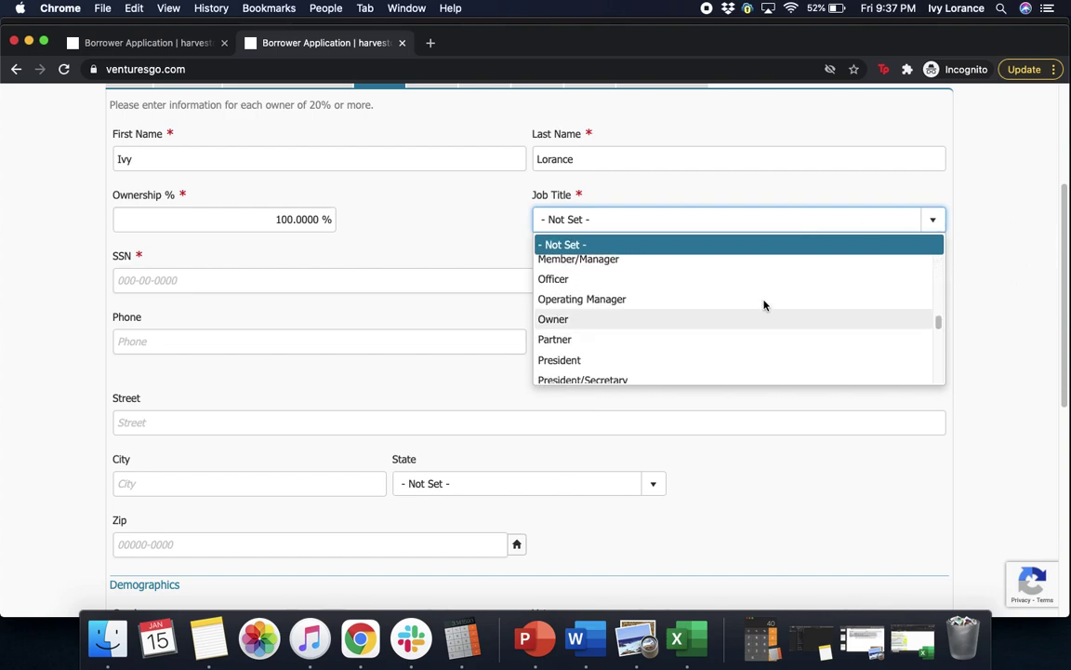
left_click(608, 327)
- Fill in the owner's SSN, phone number and e-mail address
left_click(312, 274)
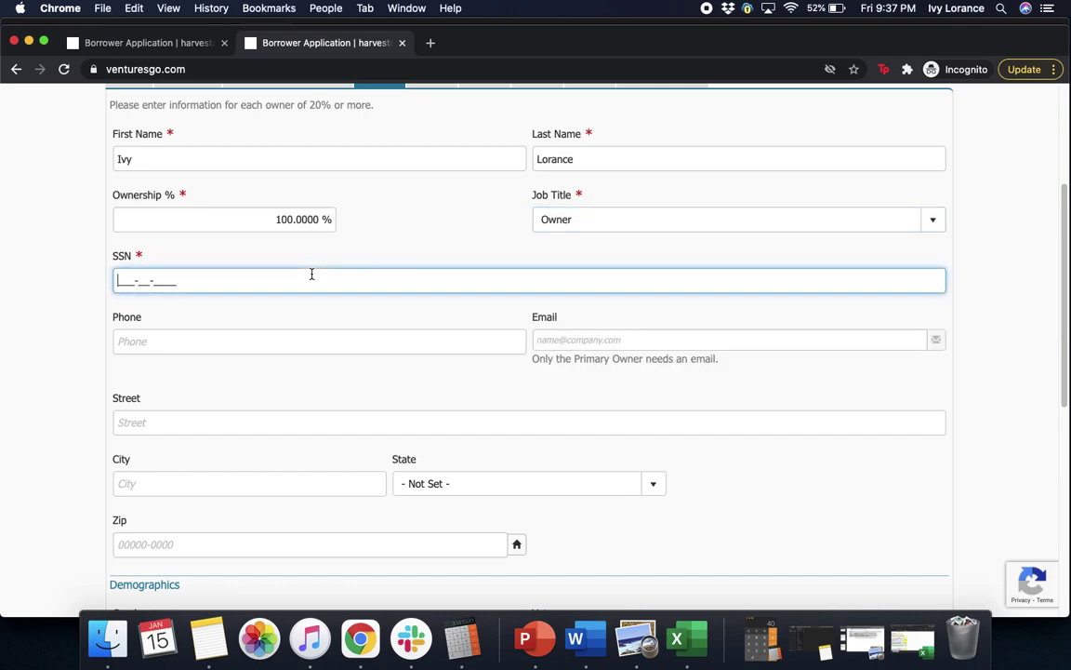
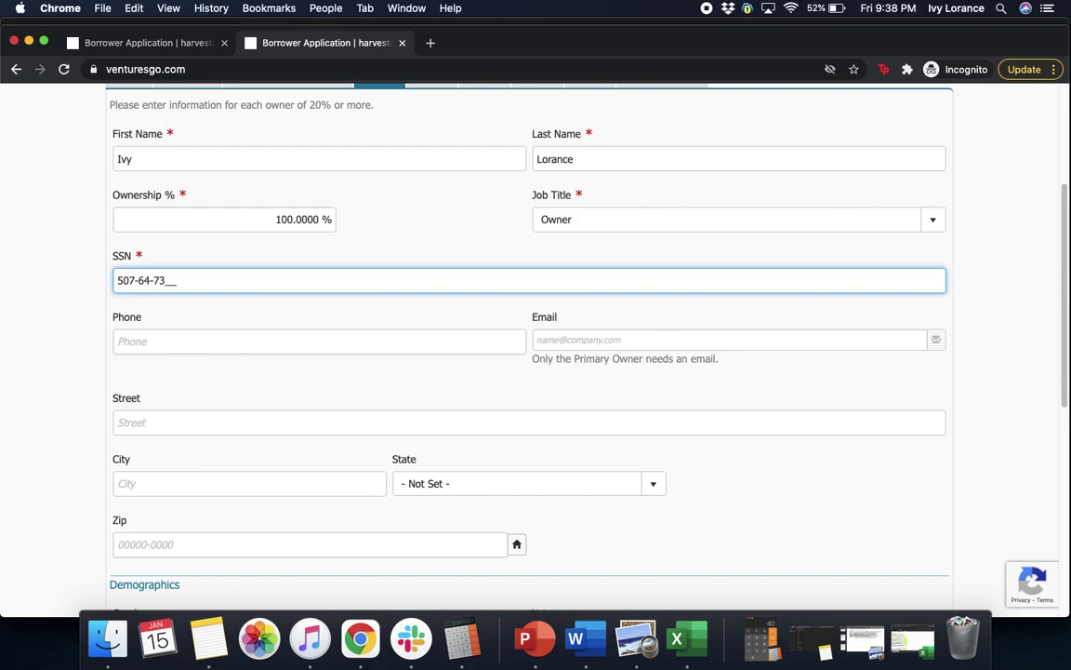
left_click(307, 342)
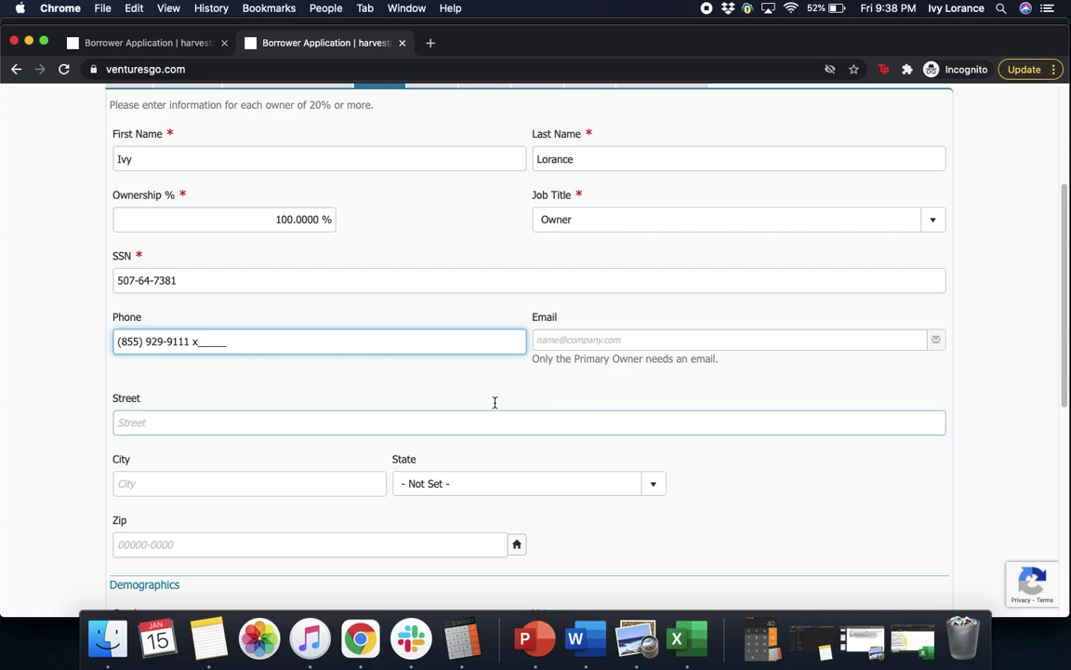
left_click(598, 340)
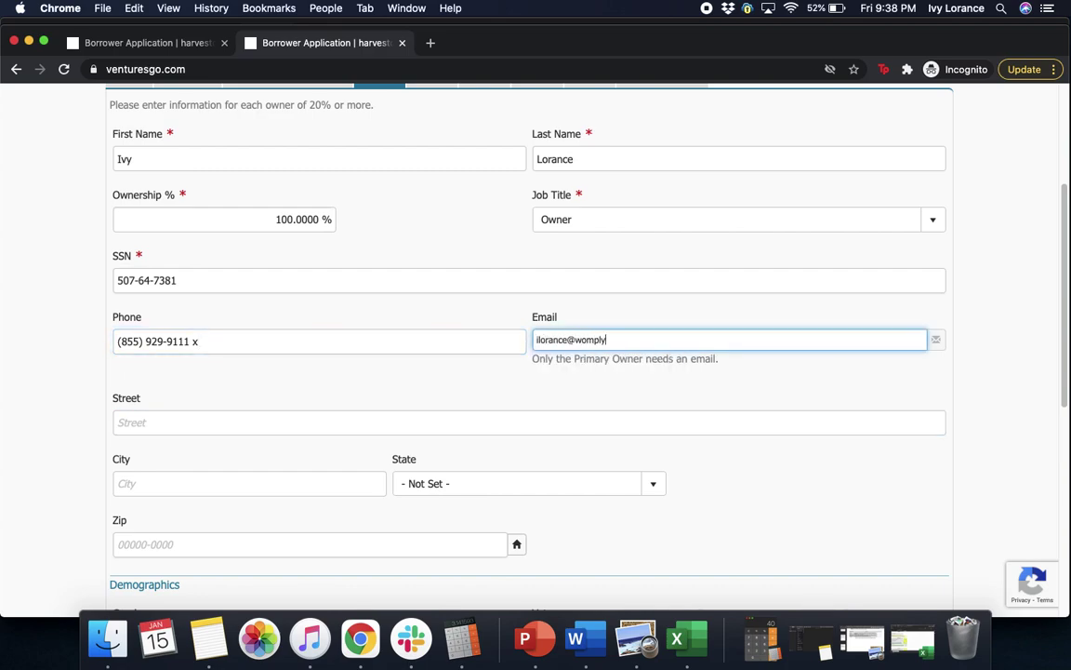
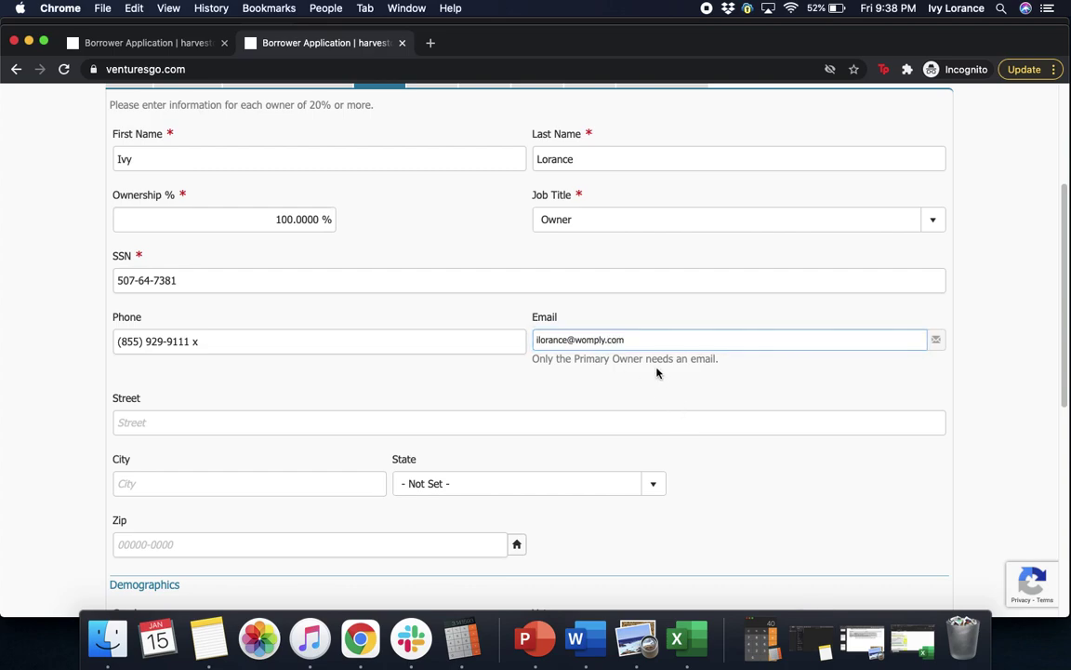
left_click(610, 373)
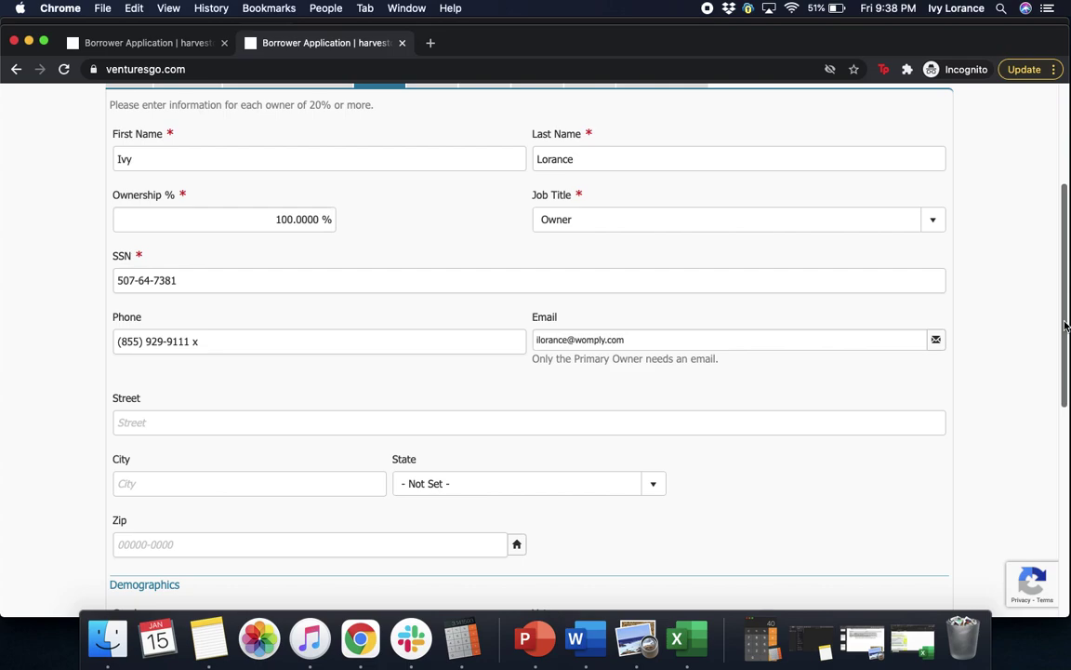
- Enter the owner's street and city and choose California as the state
scroll(1067, 325, "down", 5)
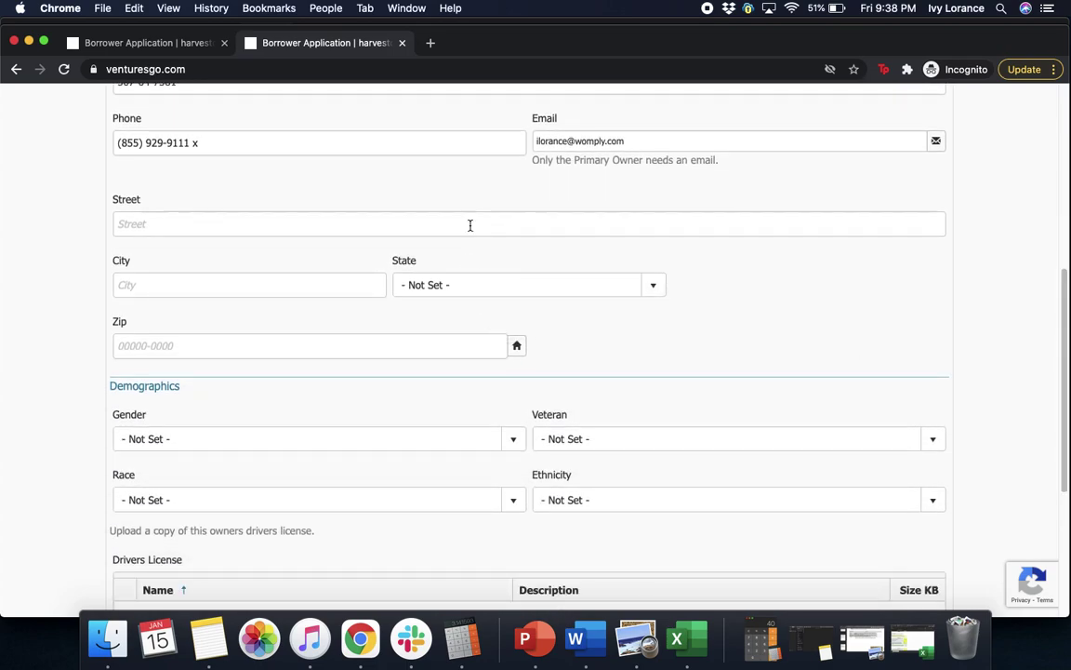
left_click(469, 225)
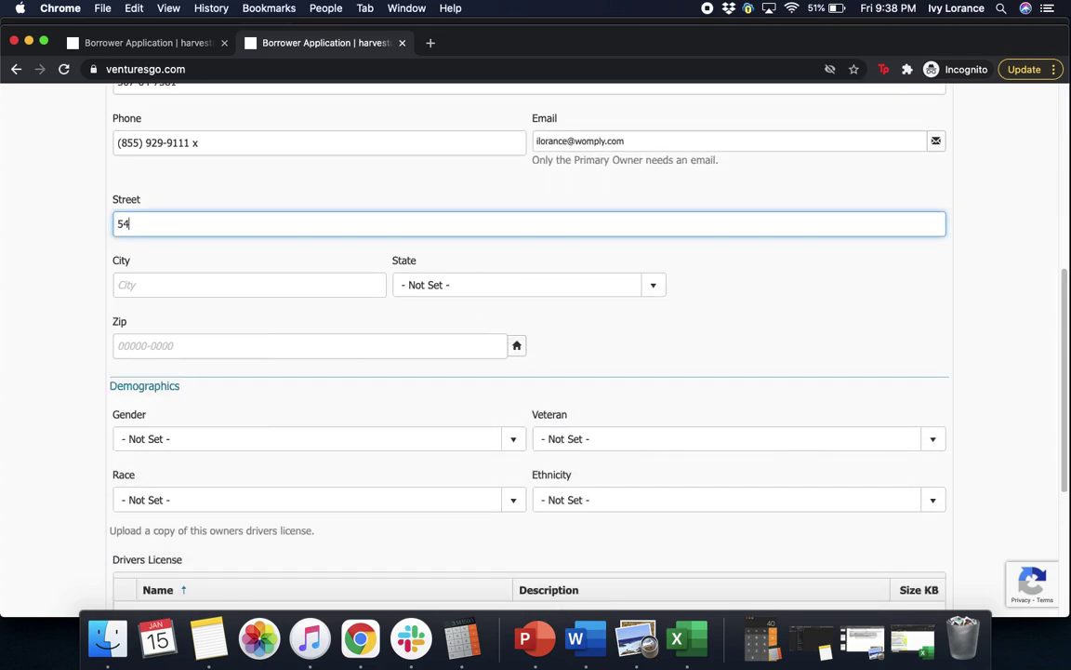
left_click(282, 275)
type("s")
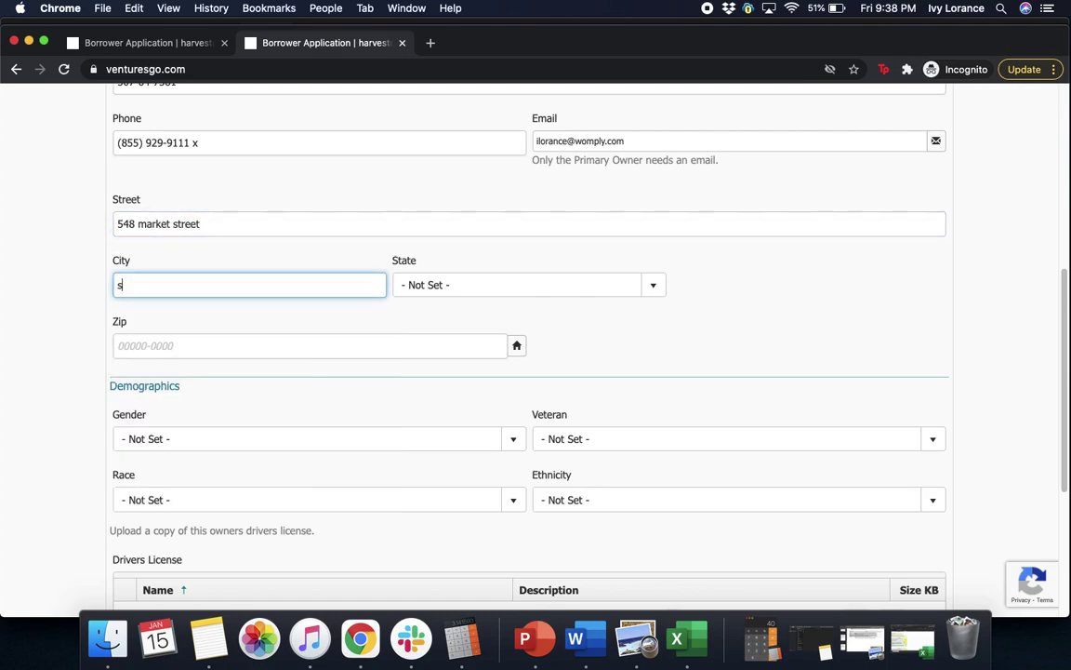
type("an francisco")
left_click(456, 288)
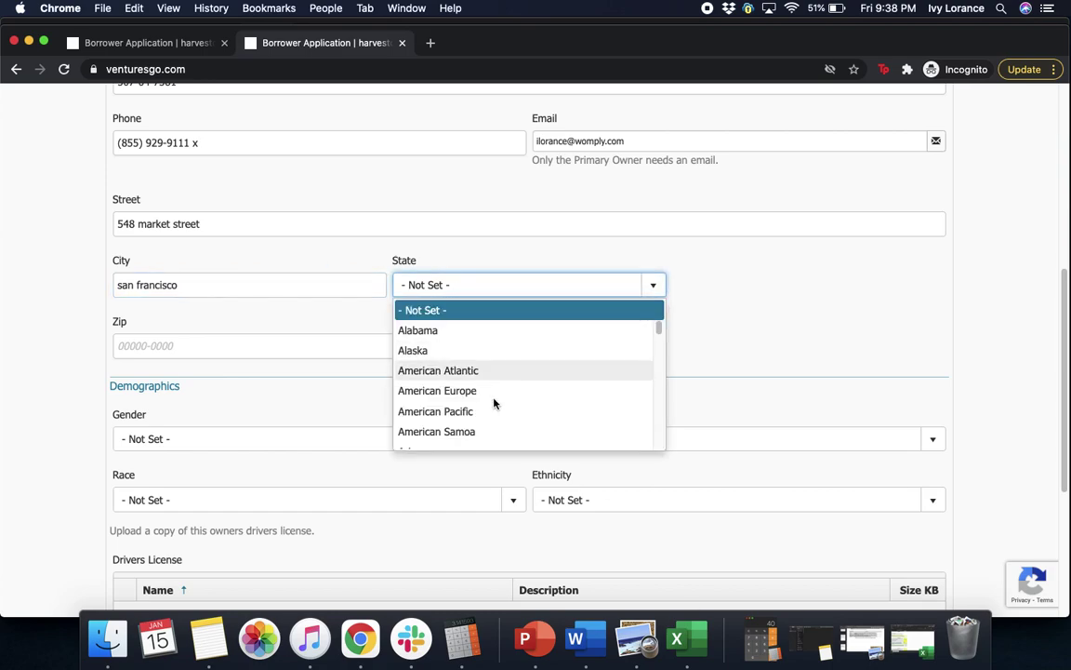
left_click_drag(658, 337, 657, 346)
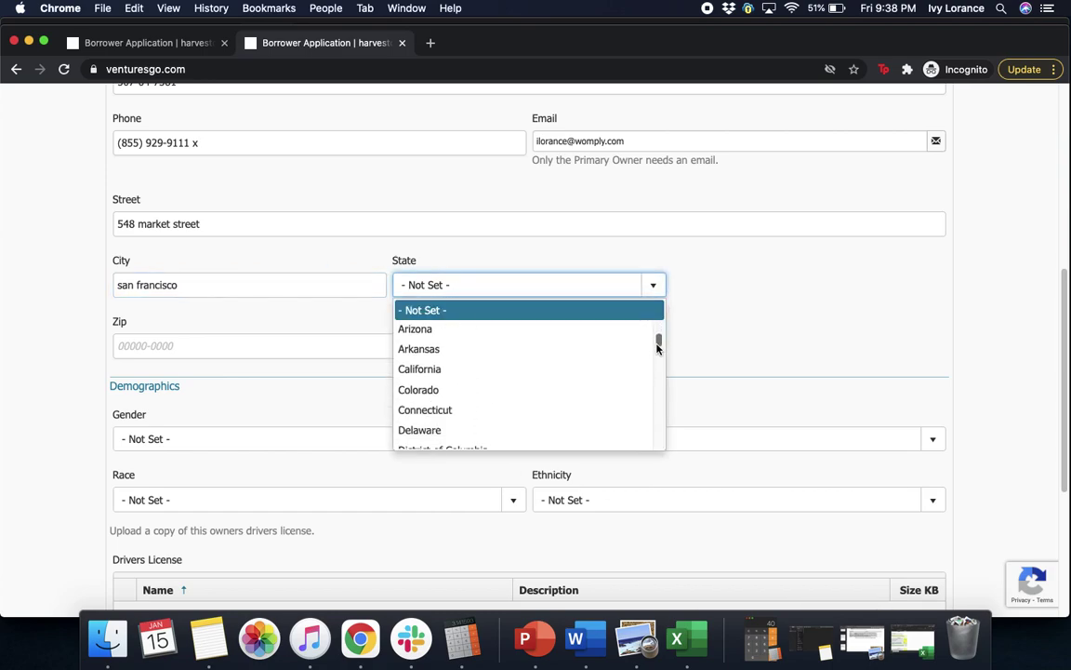
left_click(493, 368)
- Enter the owner's zip code and complete it to ZIP+4 with the lookup button
left_click(177, 344)
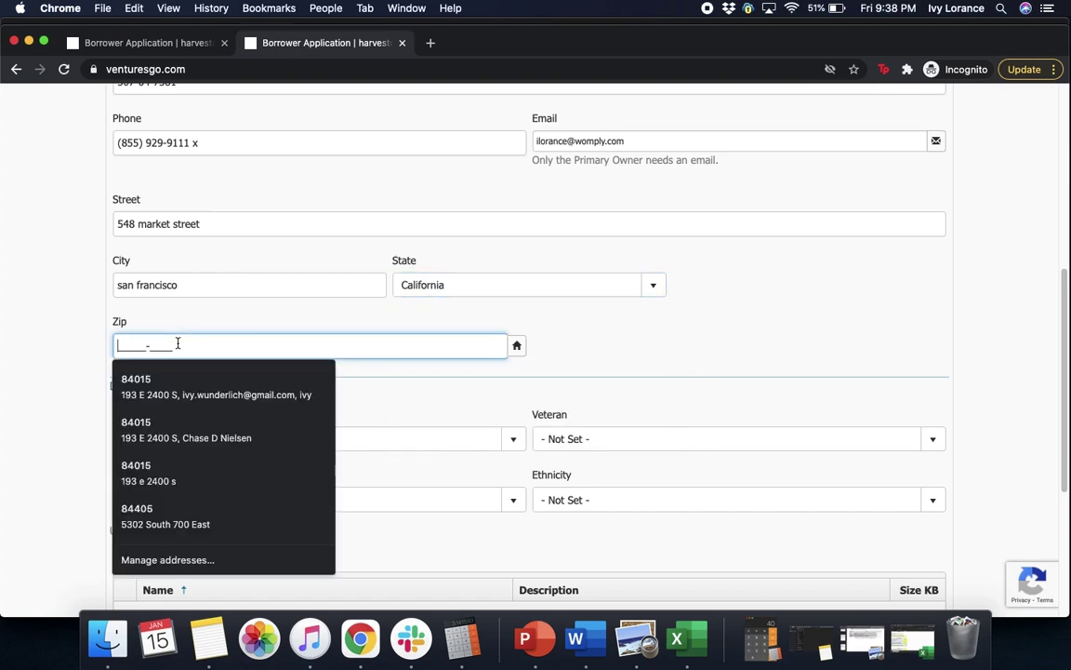
type("94104-")
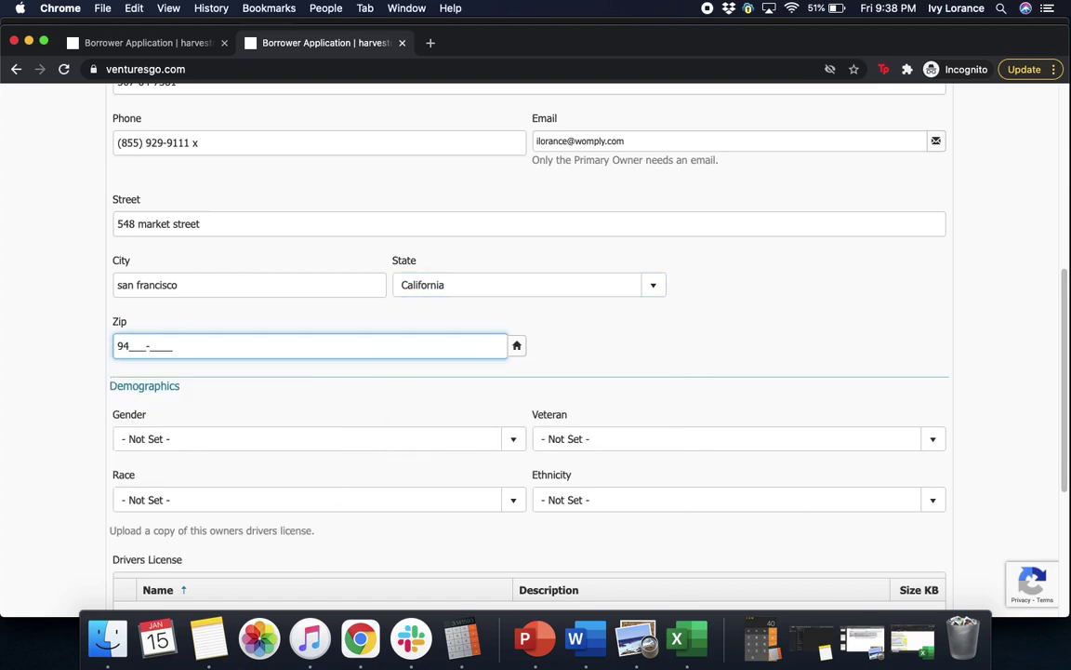
left_click(637, 342)
left_click(516, 347)
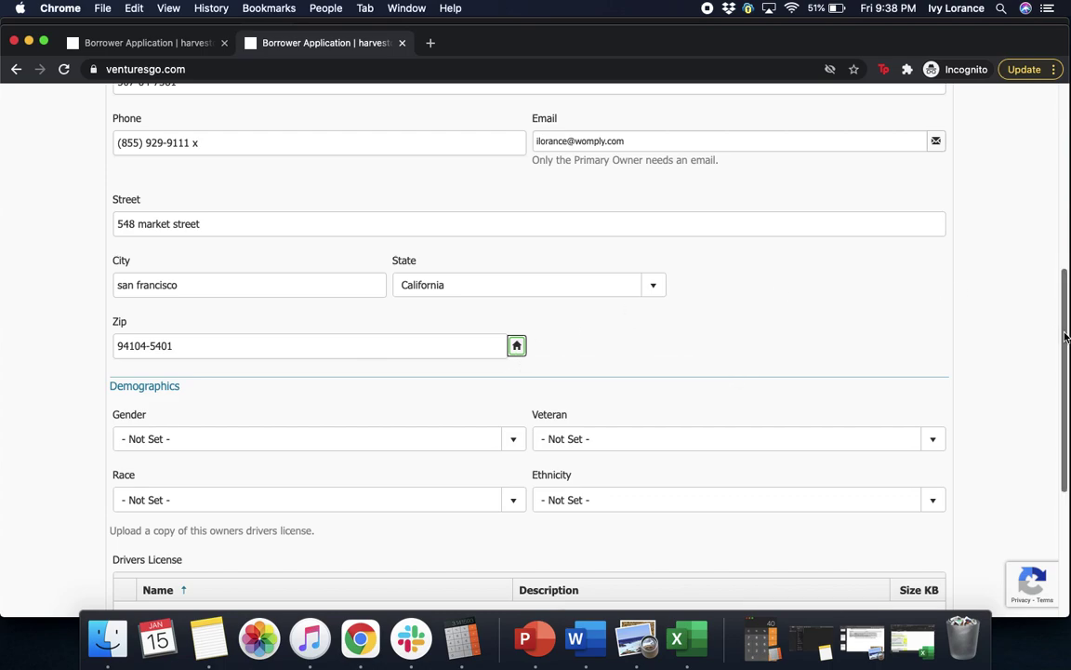
left_click_drag(1064, 339, 1065, 370)
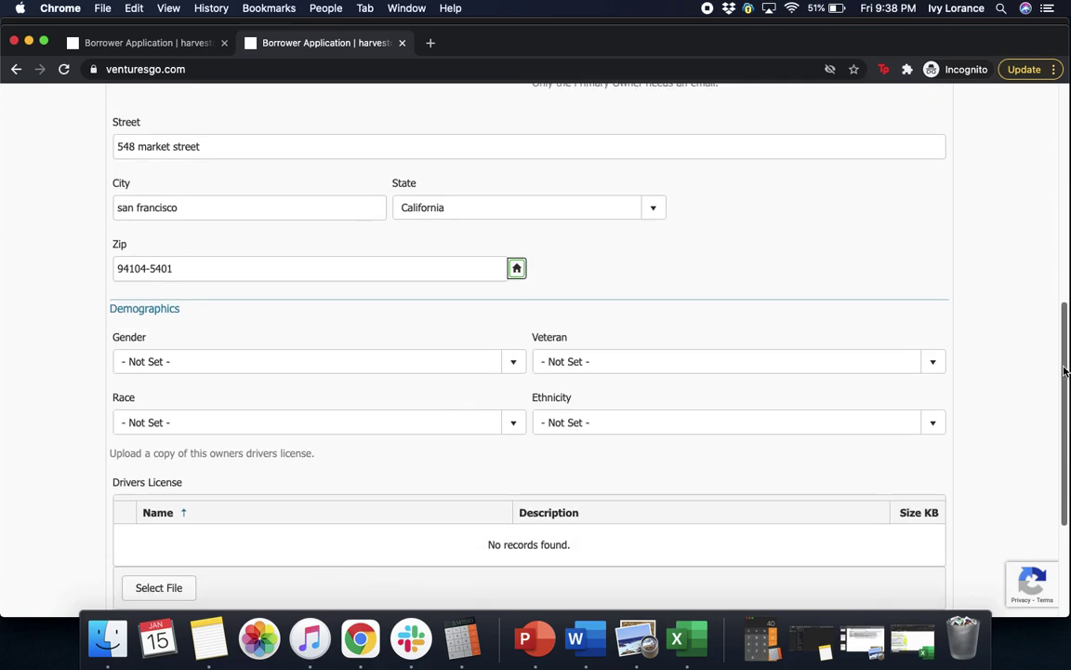
left_click_drag(1065, 370, 1065, 423)
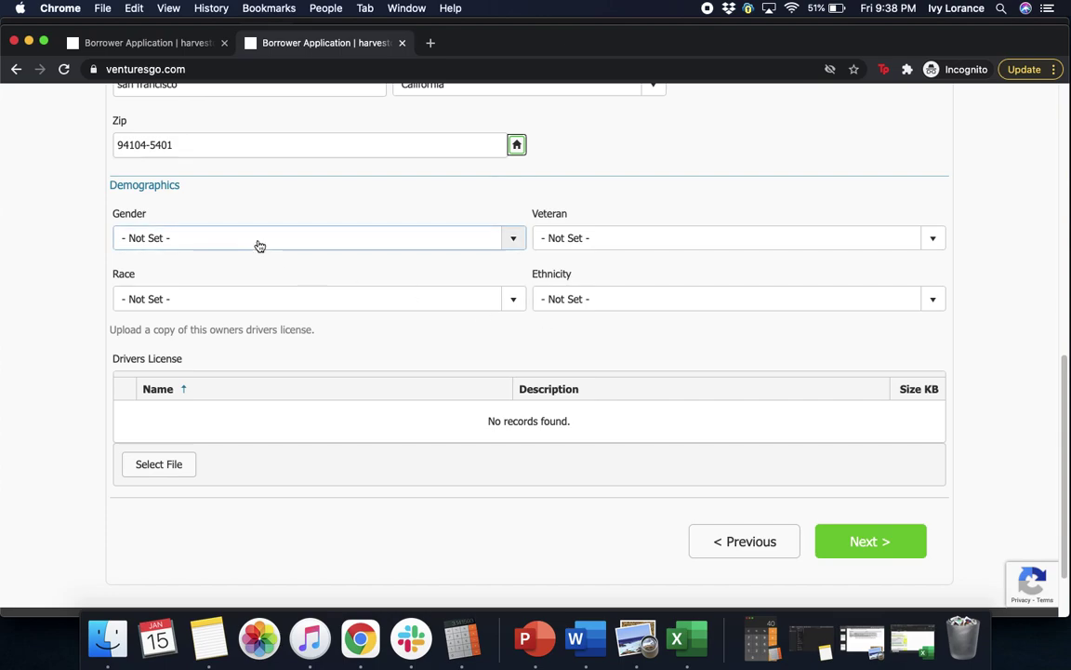
- Set Owner 1 to Female, Non-Veteran, White/Caucasian and Not Hispanic/Latino, then start the license upload
left_click(303, 240)
left_click(261, 285)
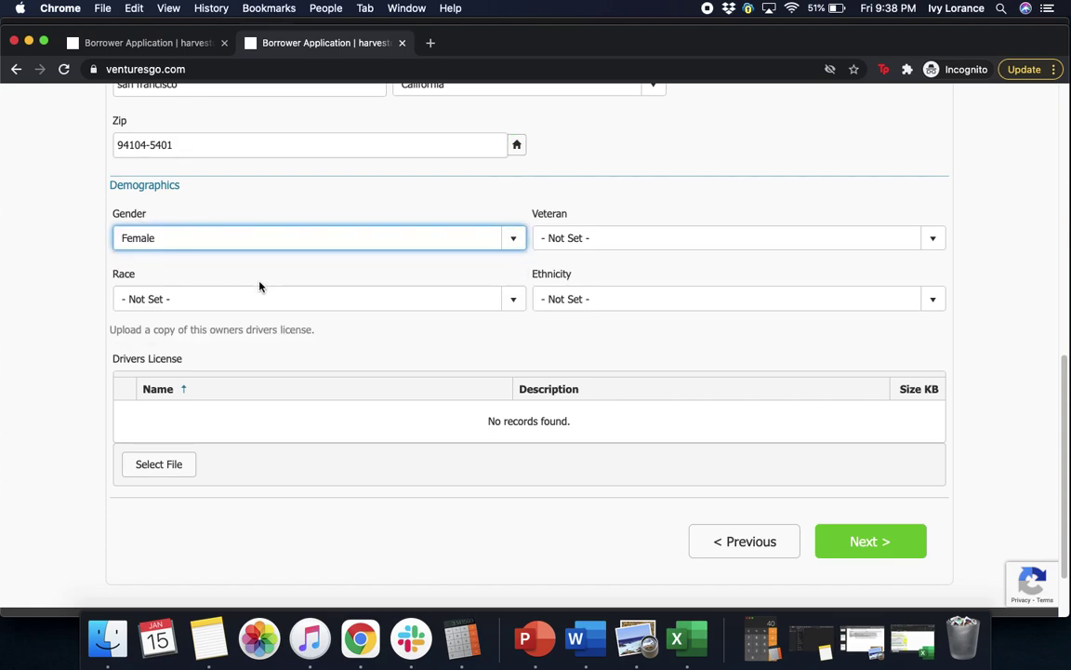
left_click(640, 245)
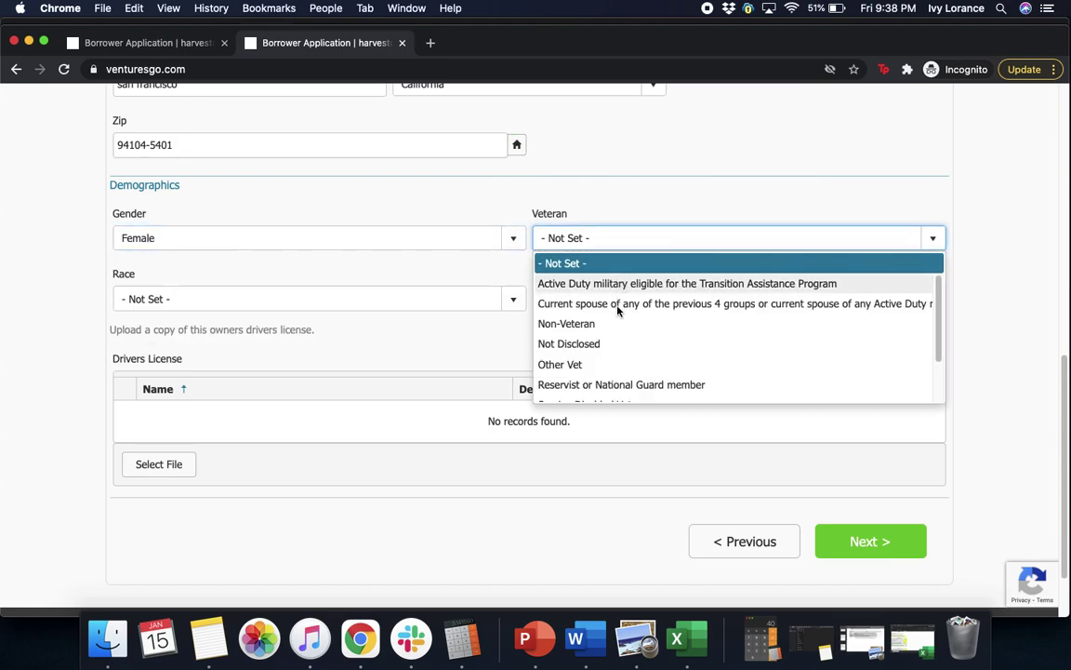
left_click(598, 324)
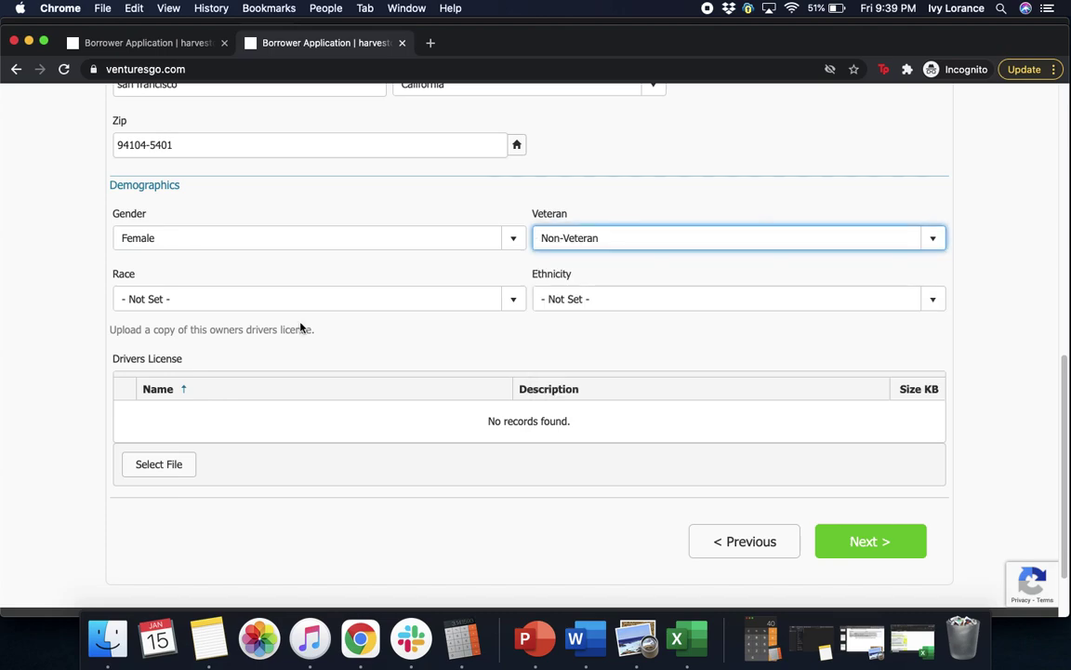
left_click(261, 302)
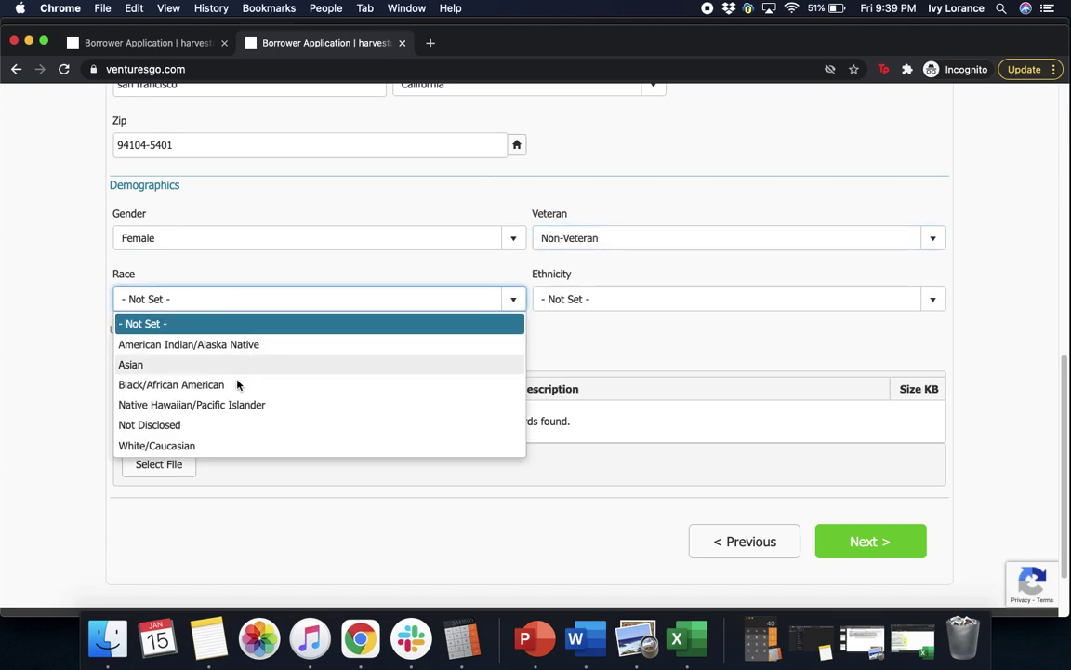
left_click(198, 445)
left_click(602, 307)
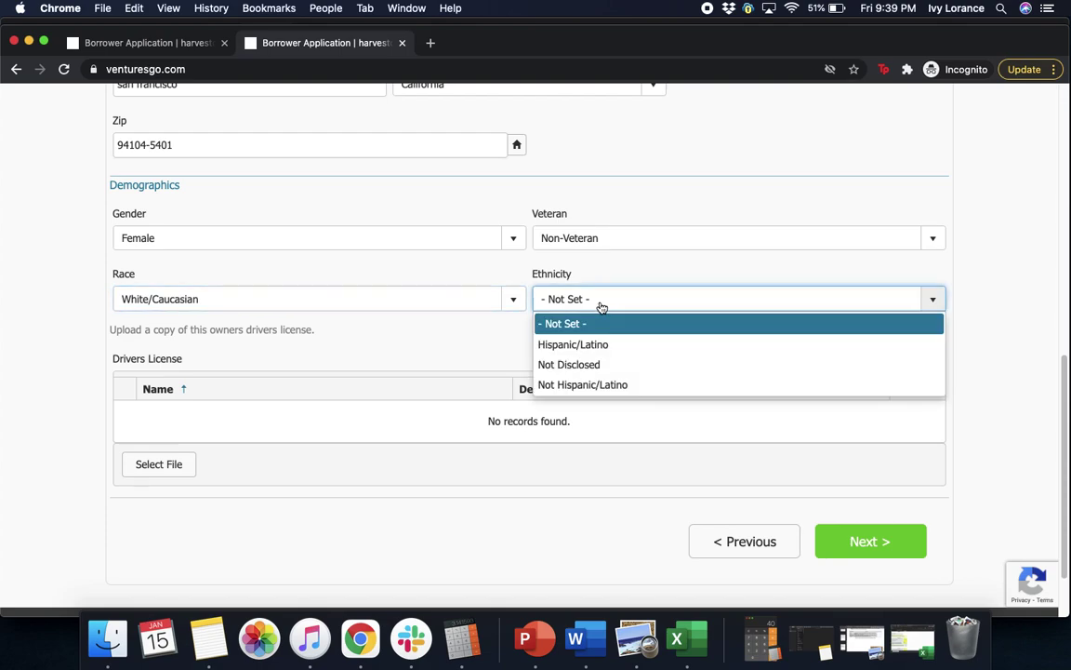
left_click(587, 381)
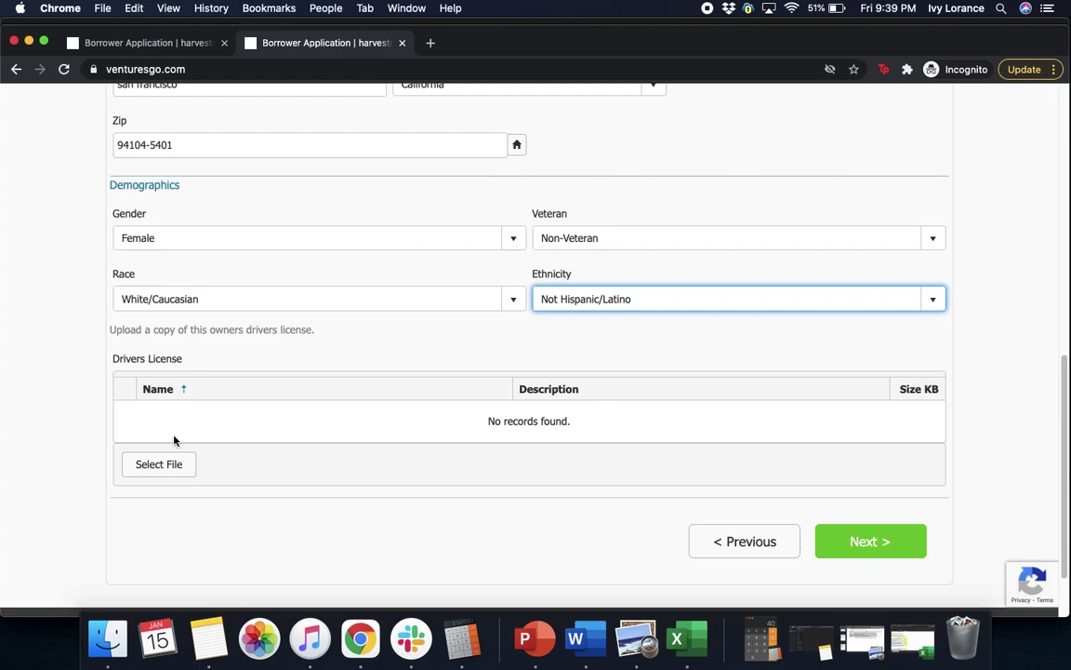
left_click(170, 470)
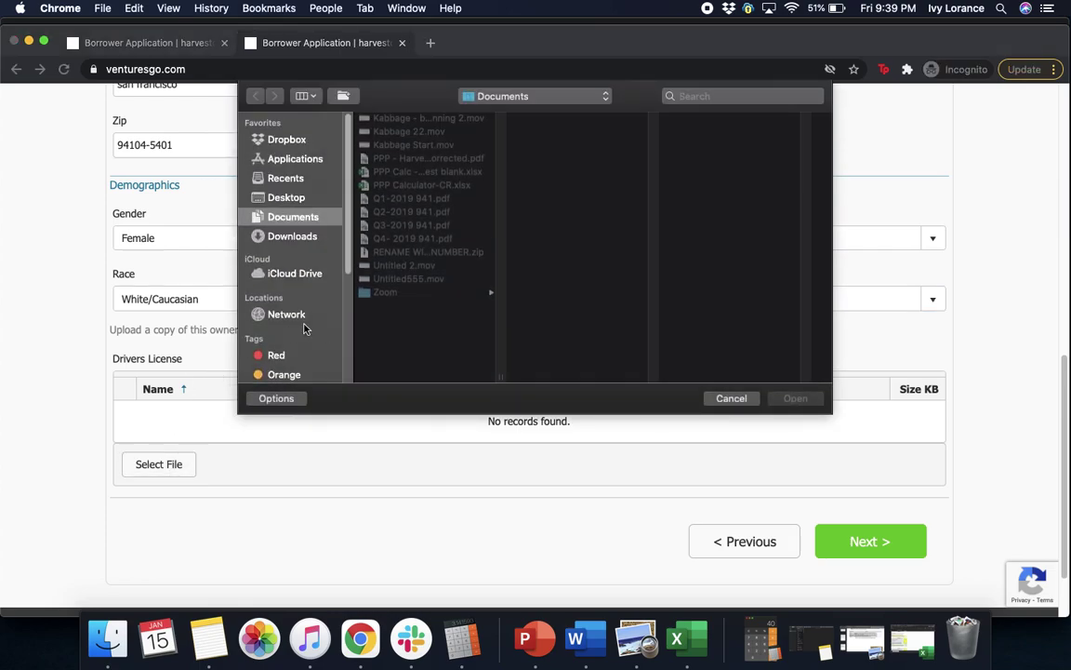
- Attach Q4-_2019_941.pdf as Owner 1's driver's license and try adding Q3-2019 941.pdf
left_click(412, 238)
left_click(786, 399)
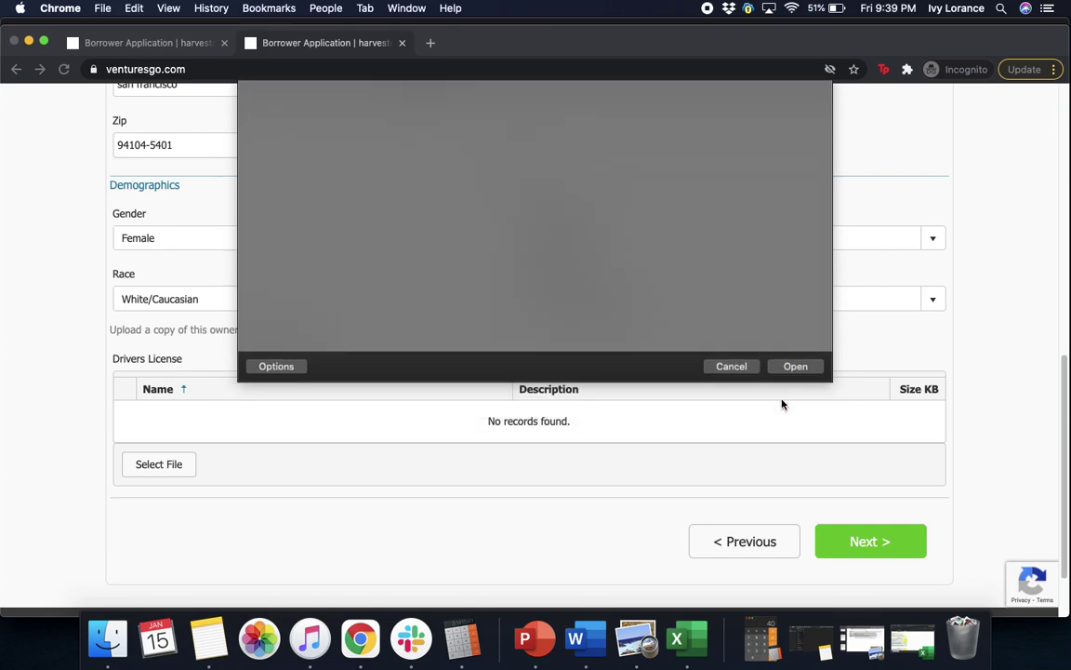
left_click(170, 470)
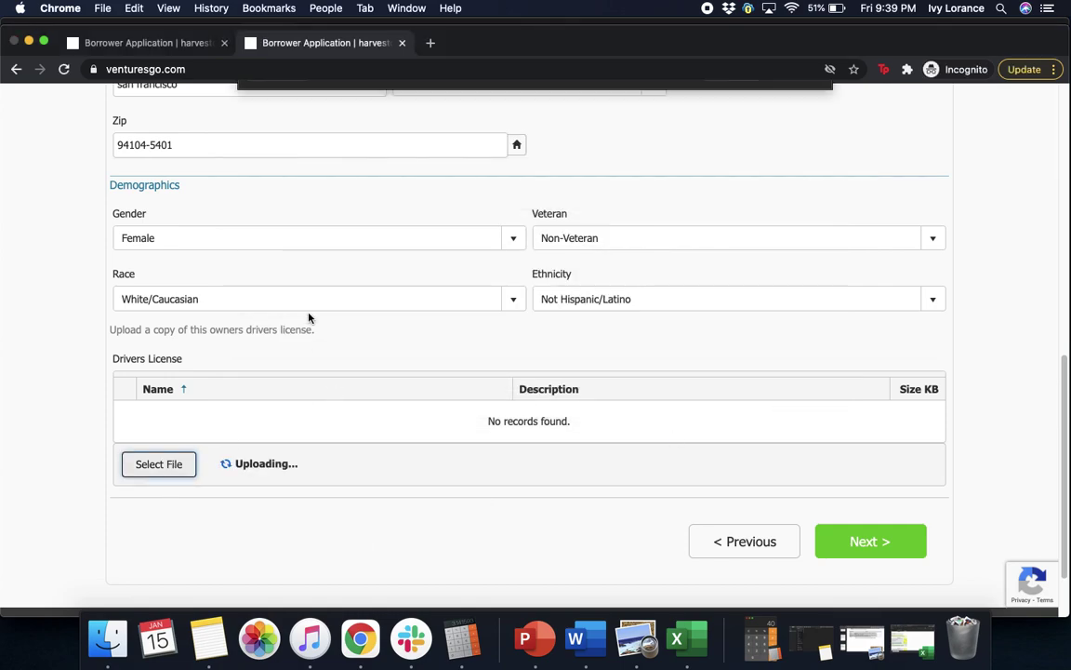
left_click(409, 225)
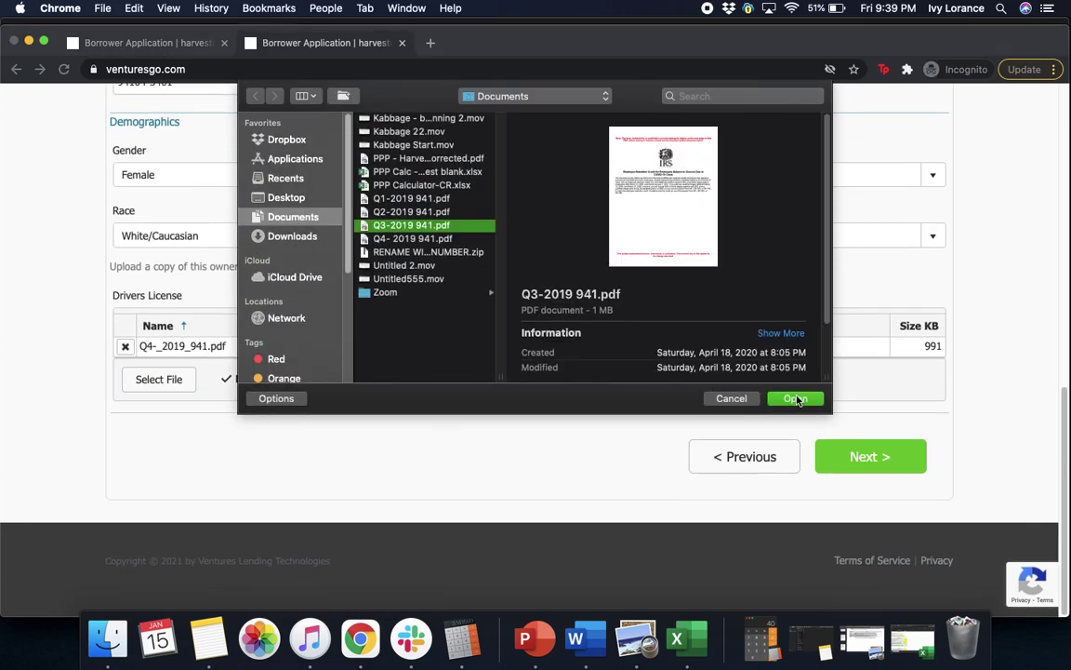
left_click(796, 398)
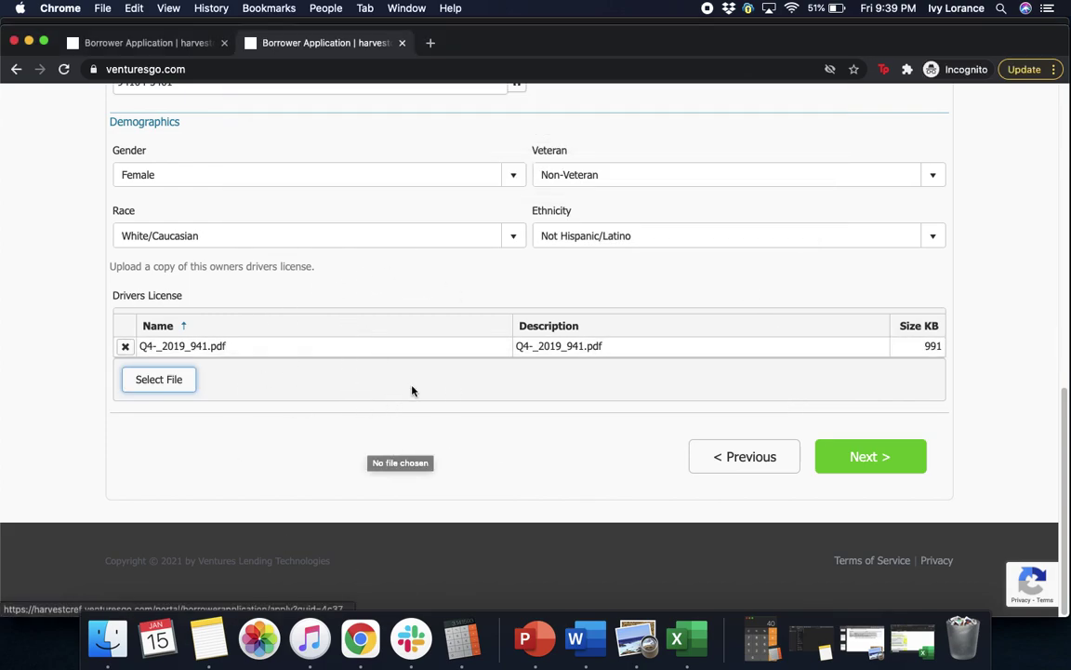
- Retry uploading Q3-2019 941.pdf, then continue to the Owner 2 section
left_click(177, 378)
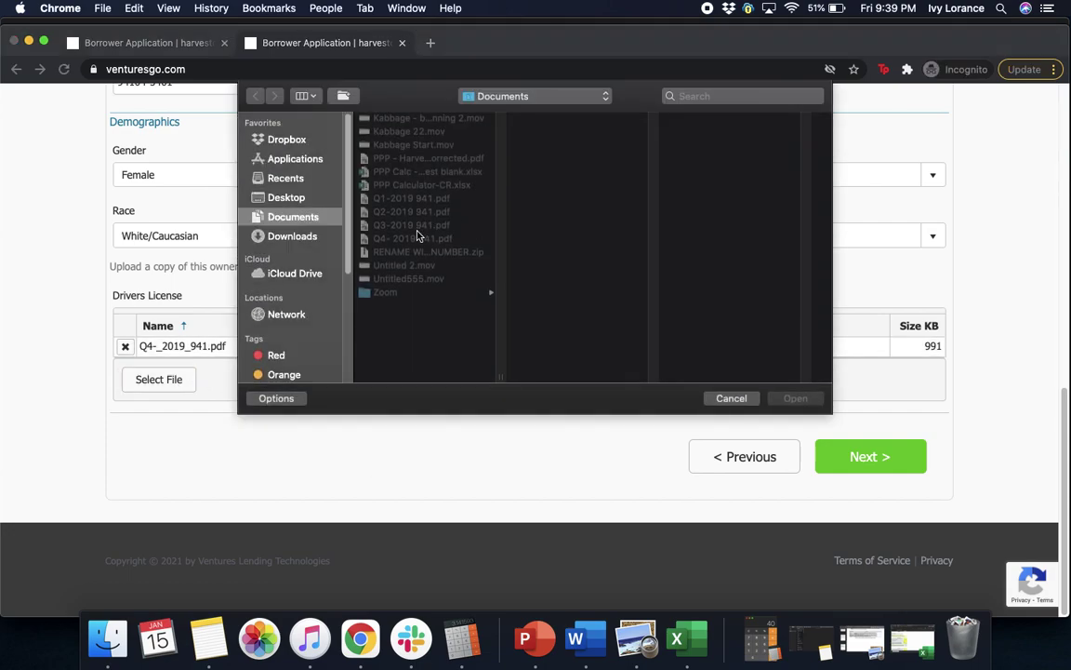
left_click(414, 225)
left_click(796, 399)
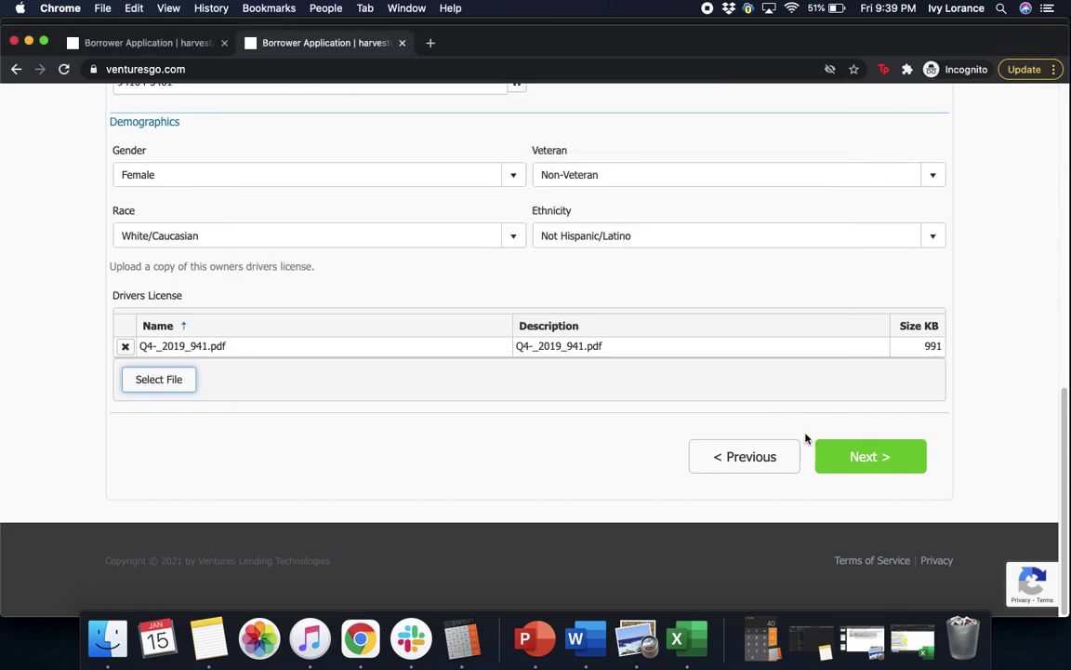
left_click(852, 467)
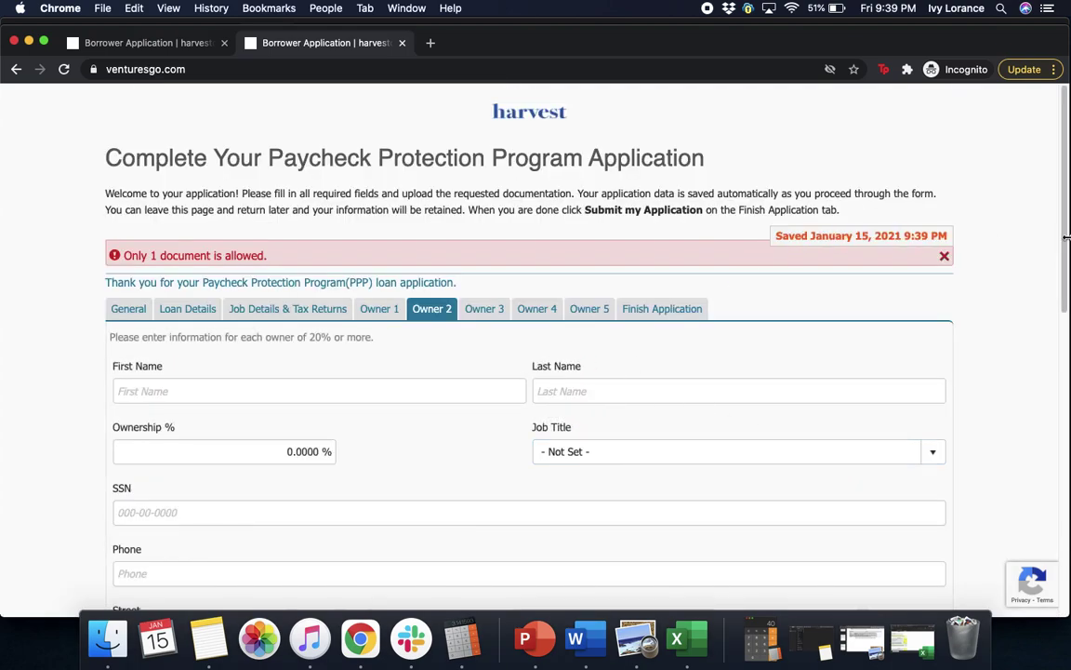
- Dismiss the one-document warning and upload Q4-_2019_941.pdf as Owner 2's driver's license
left_click(944, 257)
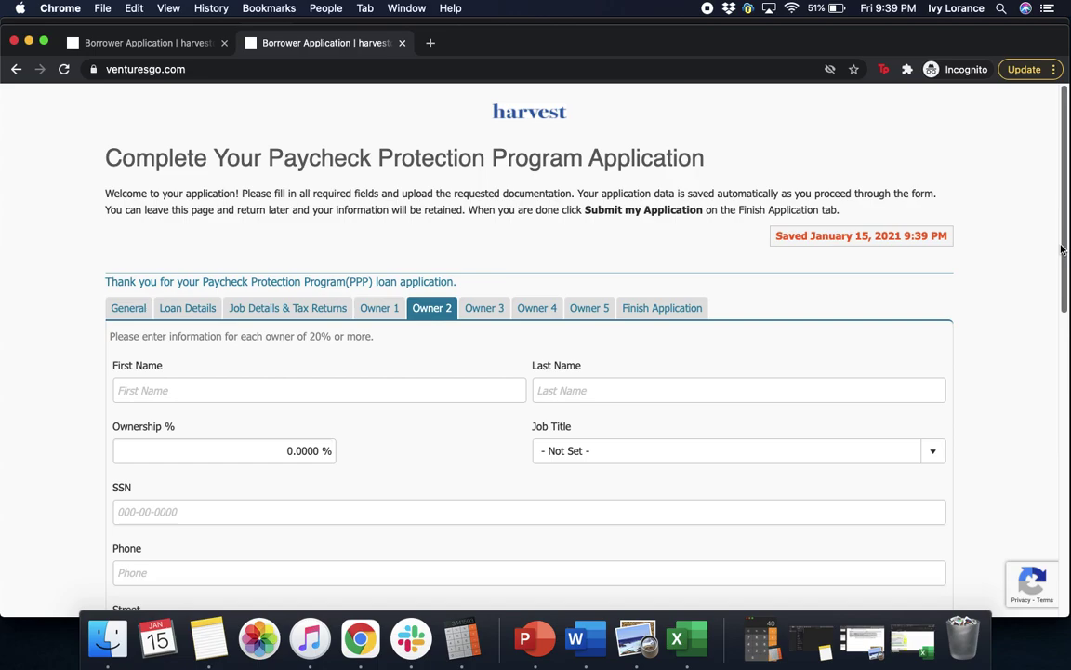
scroll(1051, 279, "down", 15)
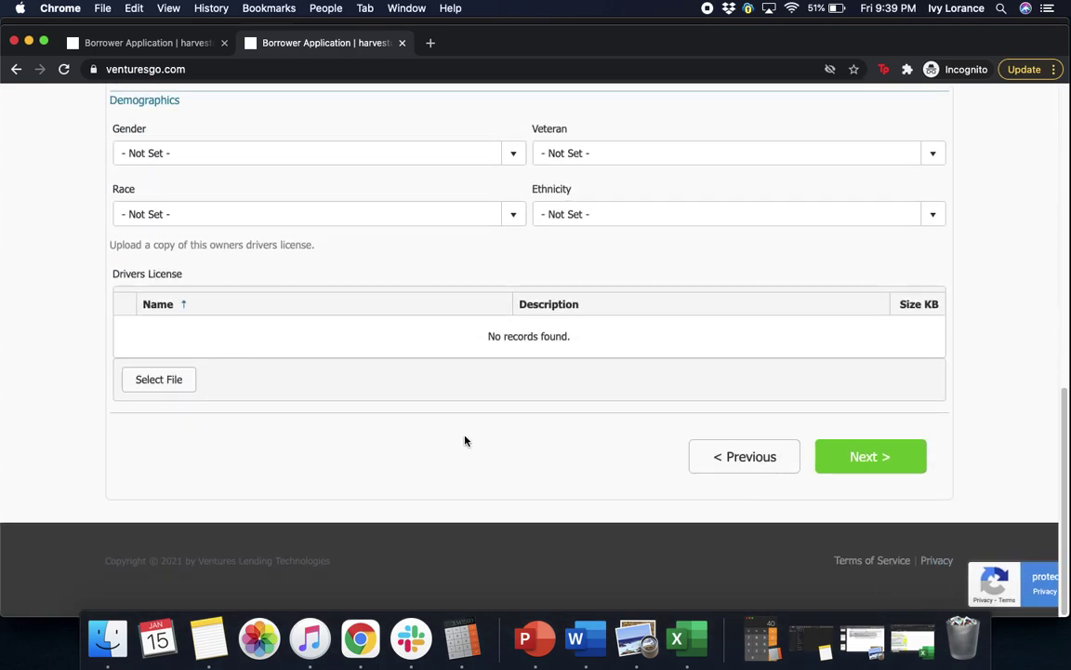
left_click(164, 379)
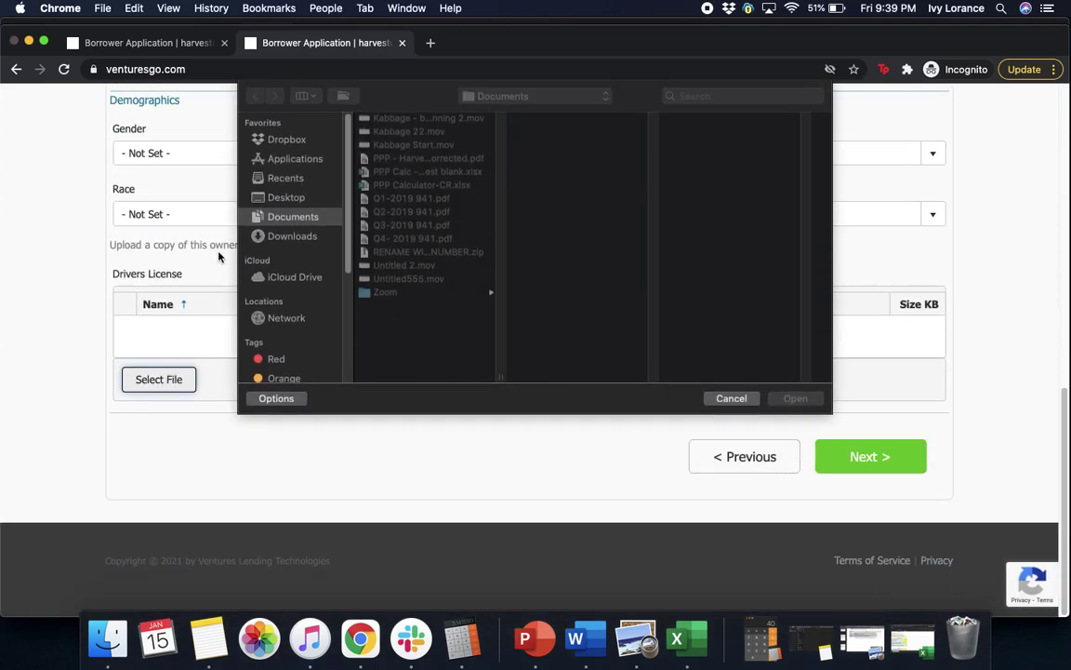
left_click(409, 238)
left_click(787, 402)
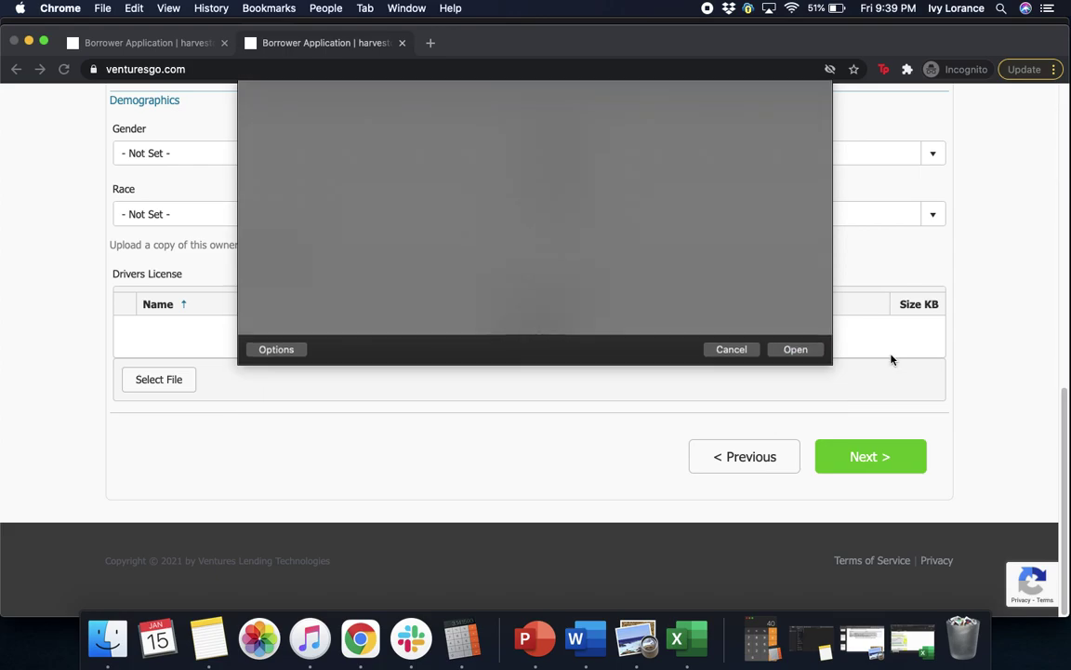
- Delete the Q4-_2019_941.pdf file from Owner 2 and continue to Owner 3
scroll(1055, 323, "up", 3)
scroll(1055, 323, "up", 5)
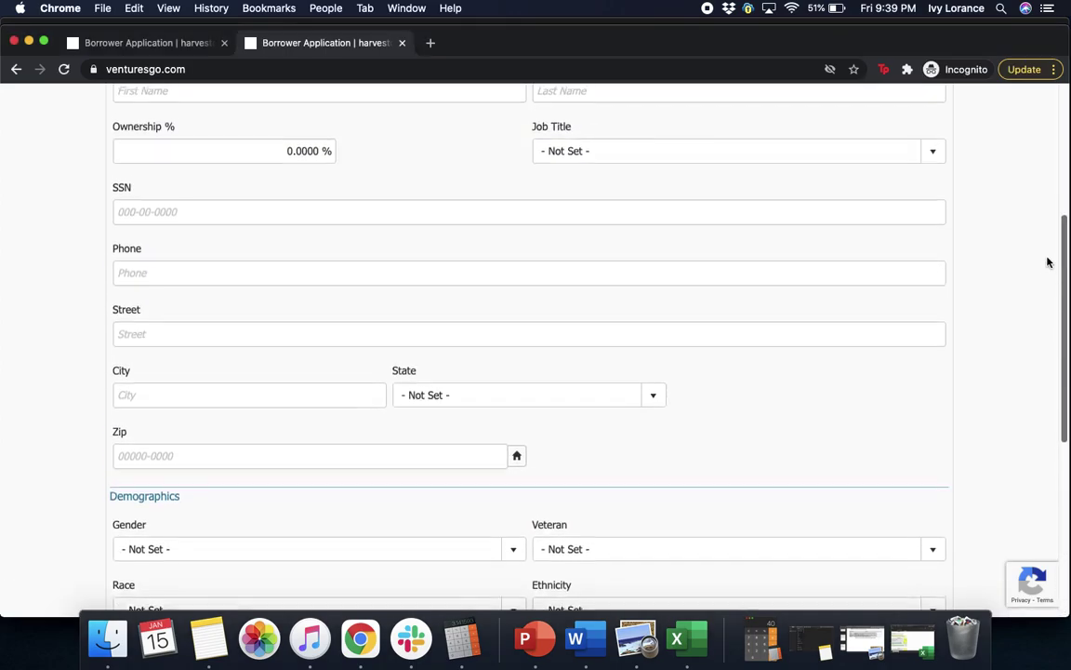
scroll(1038, 189, "down", 15)
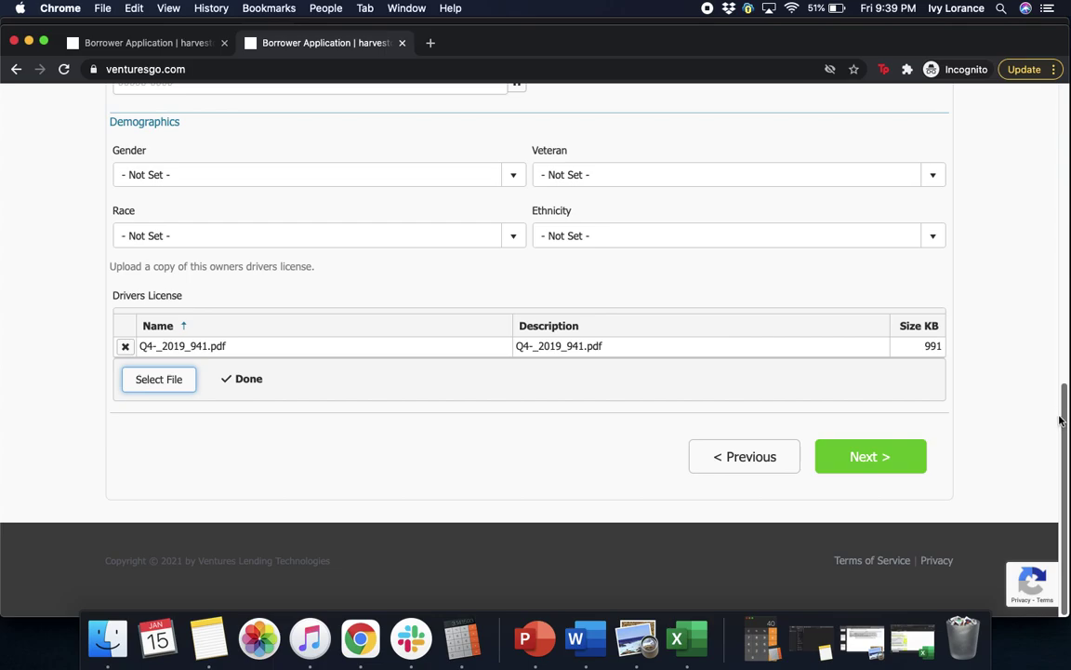
scroll(1048, 181, "up", 10)
scroll(1041, 195, "down", 3)
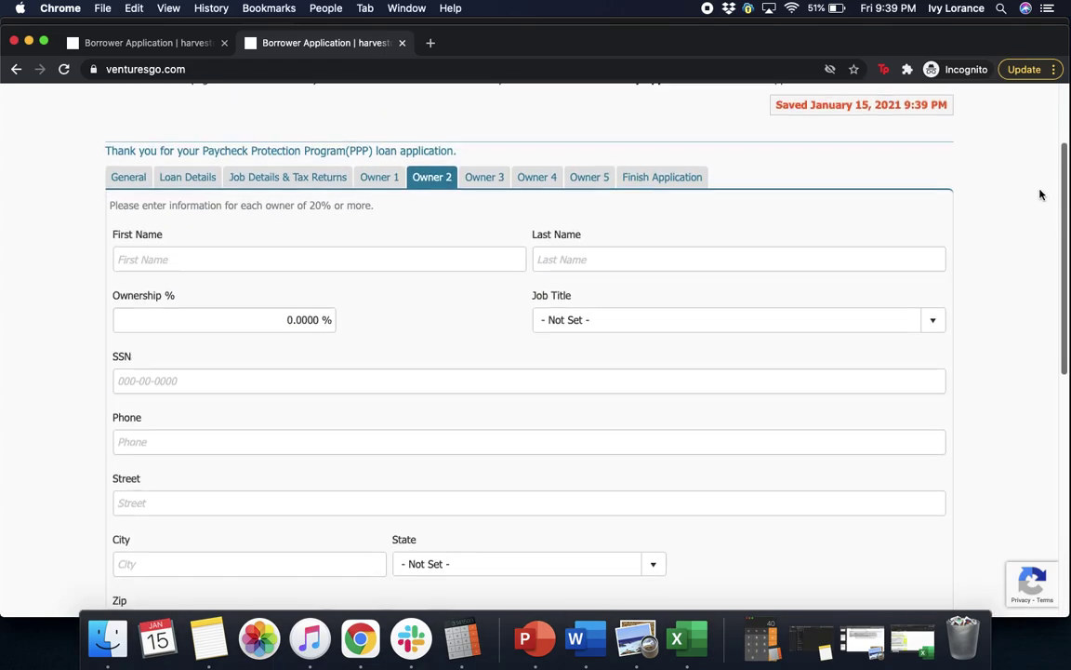
scroll(1051, 232, "up", 4)
scroll(1029, 163, "down", 8)
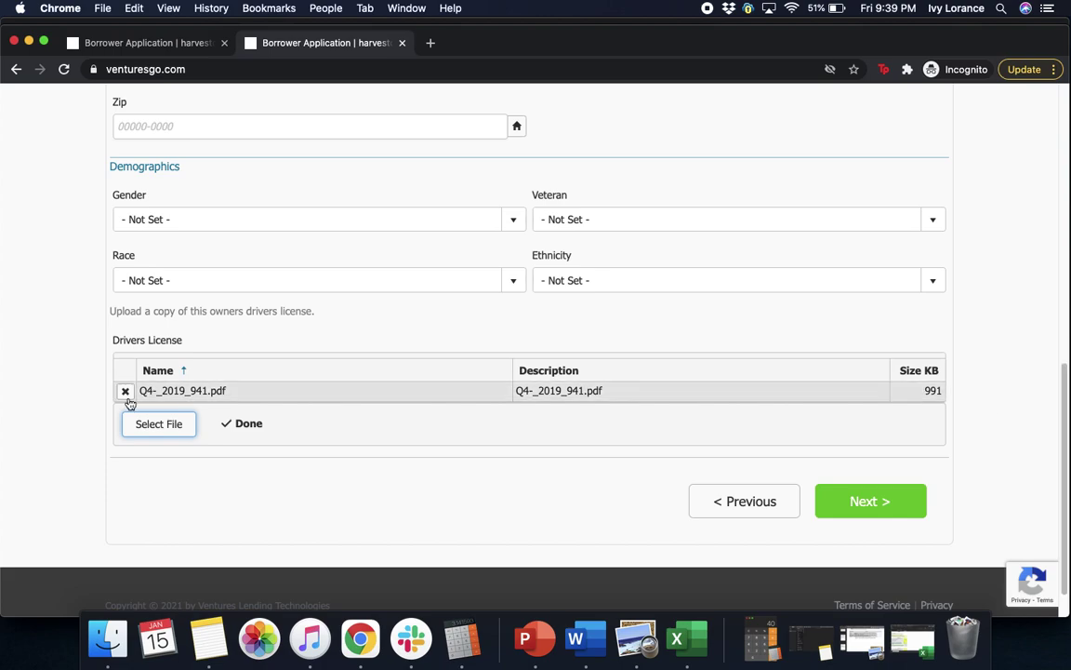
left_click(125, 391)
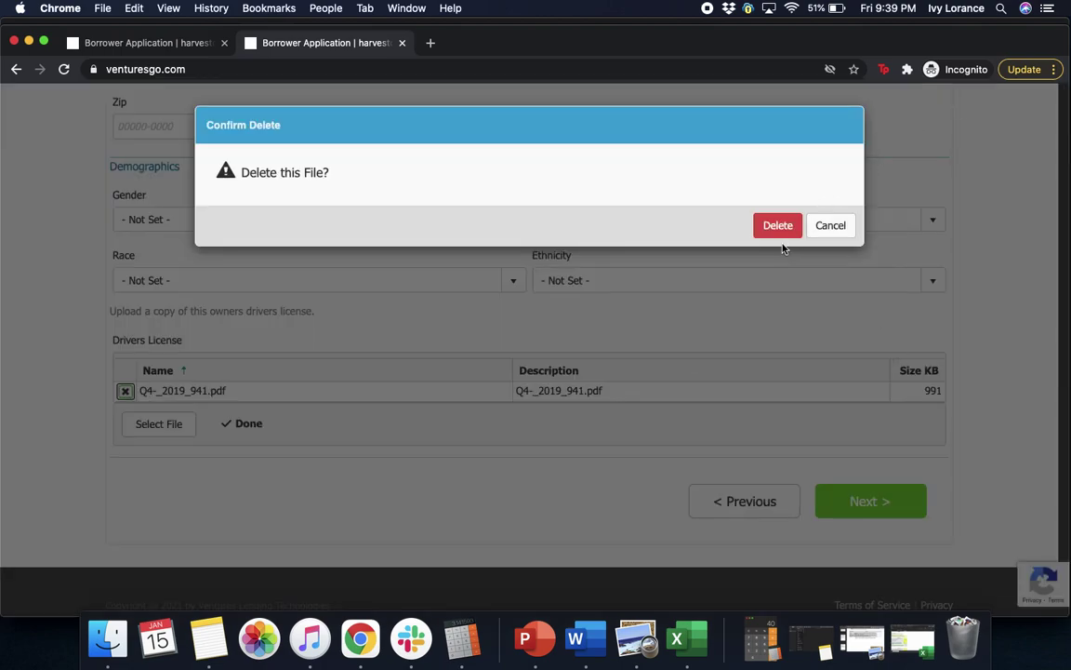
left_click(778, 228)
left_click(860, 522)
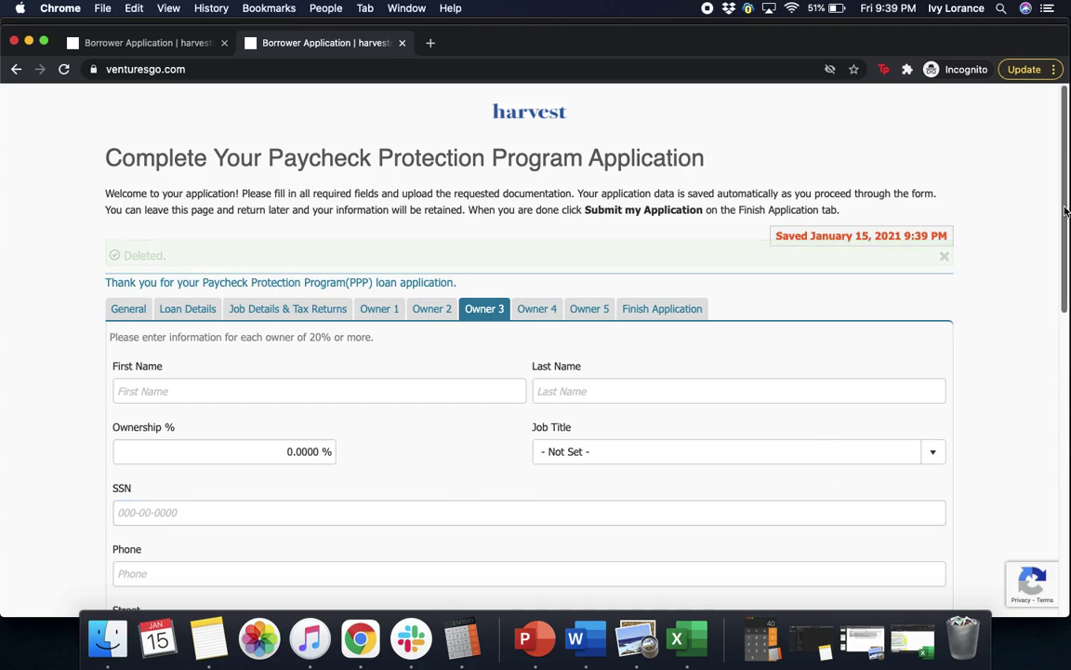
- Skip the empty Owner 3 and Owner 4 sections to reach Owner 5
left_click_drag(1066, 210, 1048, 504)
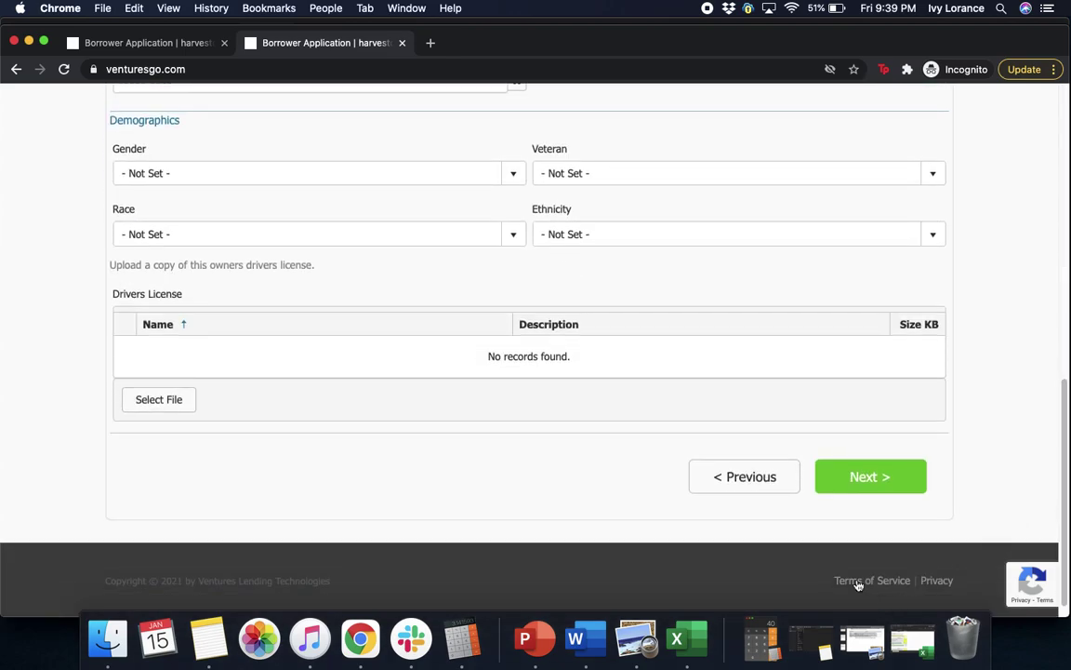
left_click(863, 478)
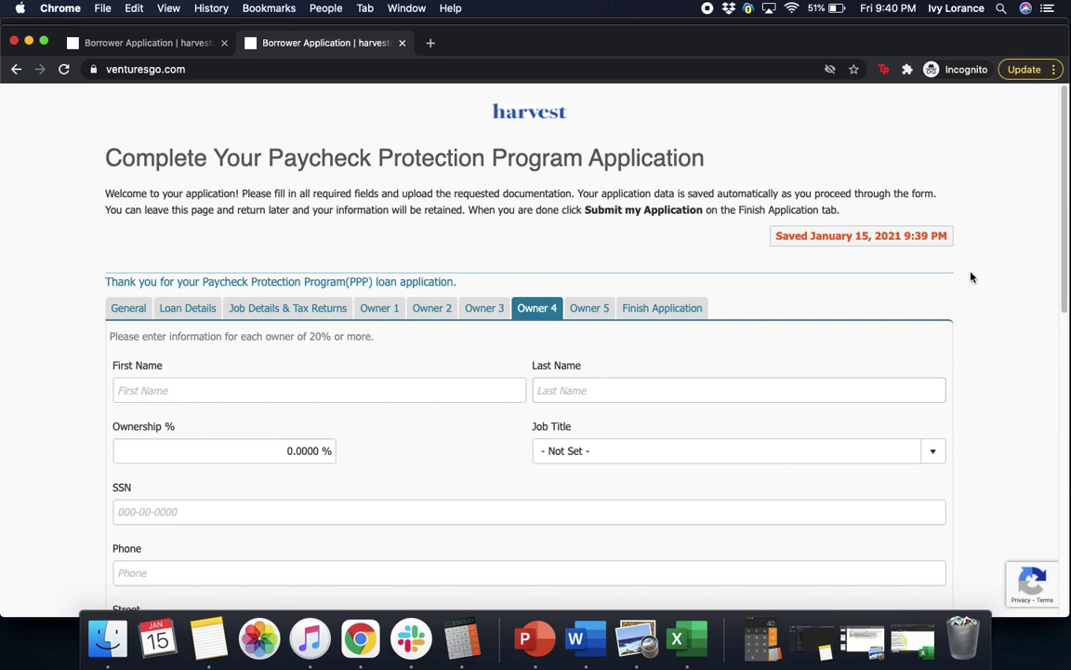
left_click_drag(1065, 237, 1044, 535)
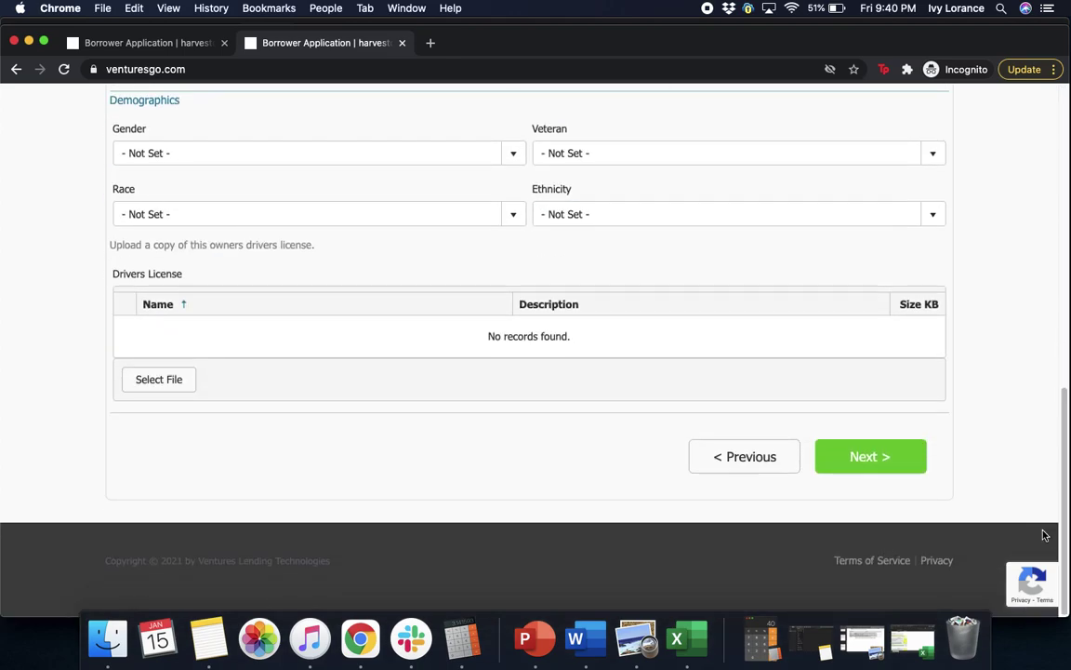
left_click(849, 455)
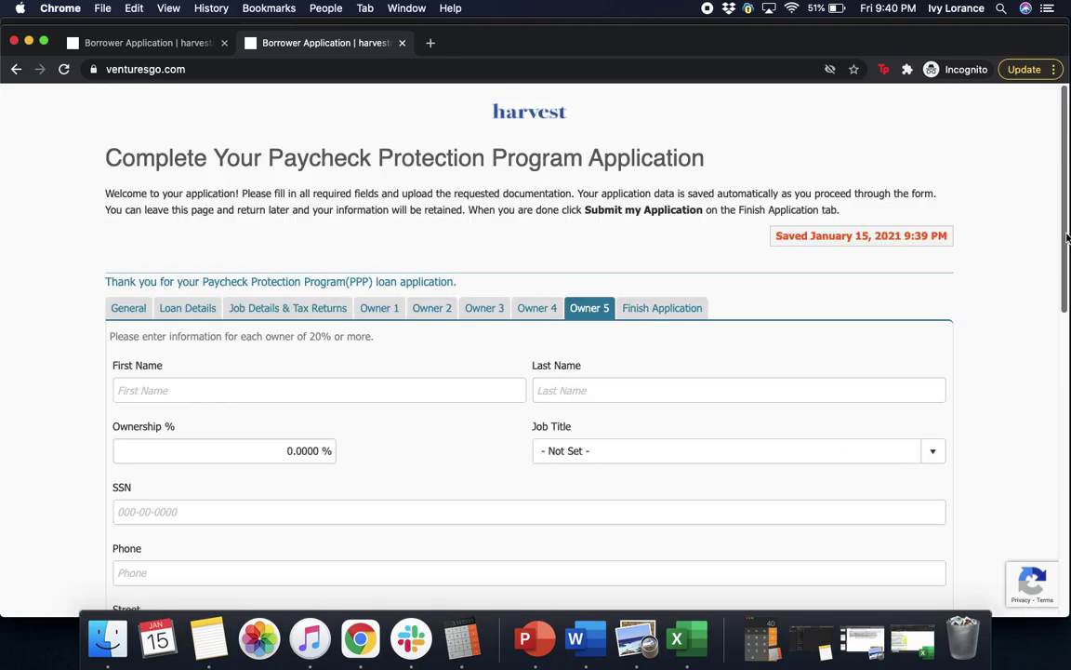
left_click_drag(1064, 213, 1051, 521)
- Go to Finish Application and submit the application with comments left empty
left_click(860, 469)
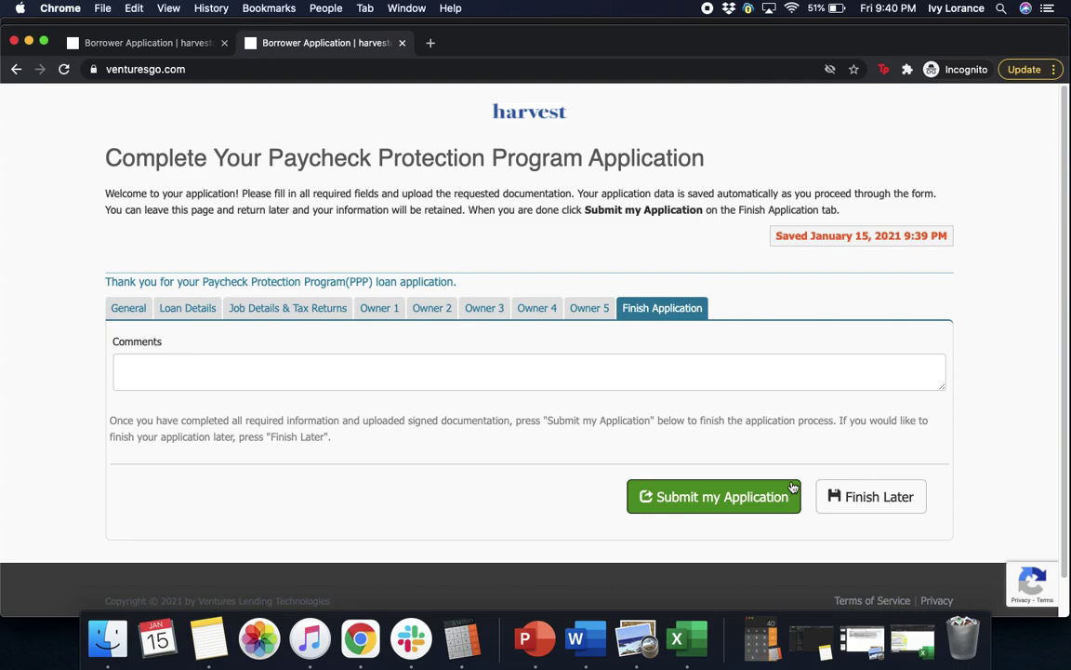
left_click(735, 497)
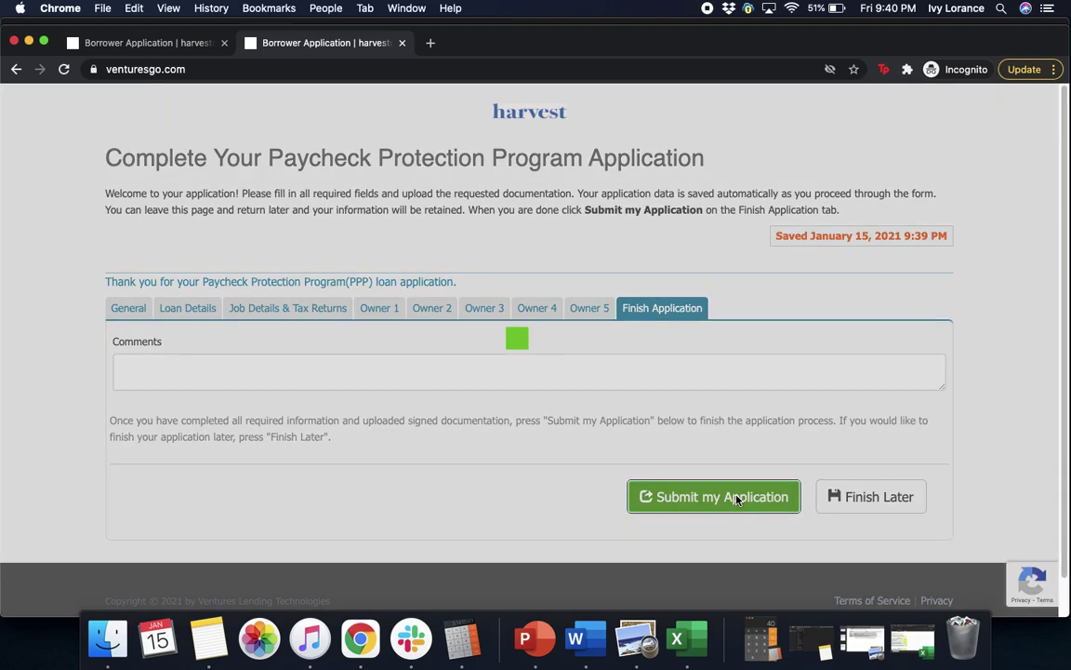